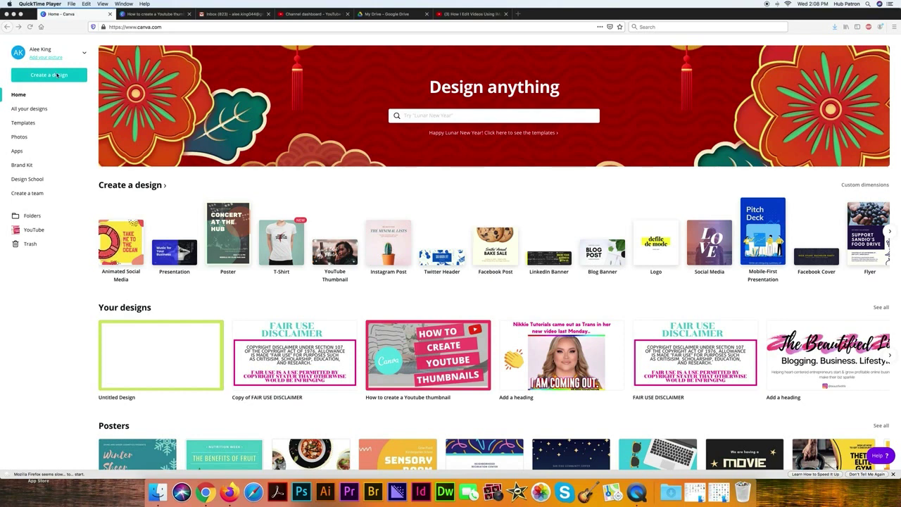
left_click(131, 27)
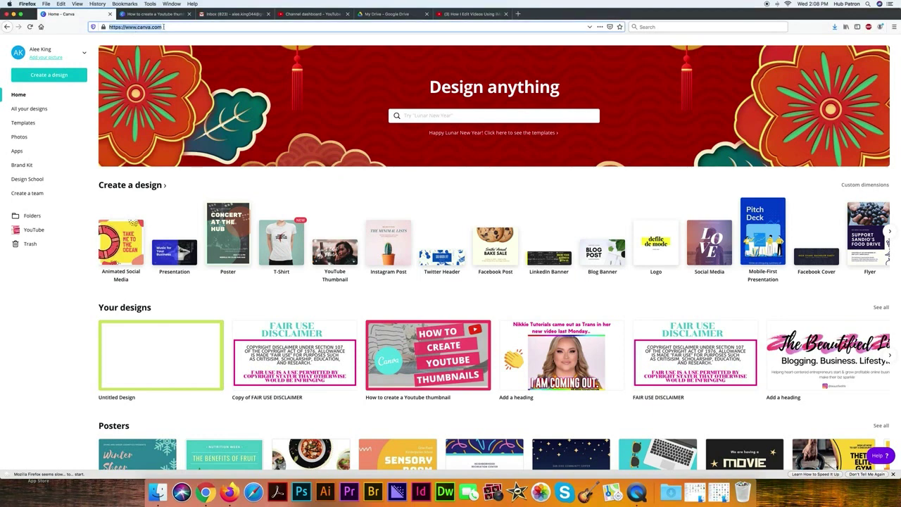
left_click(163, 26)
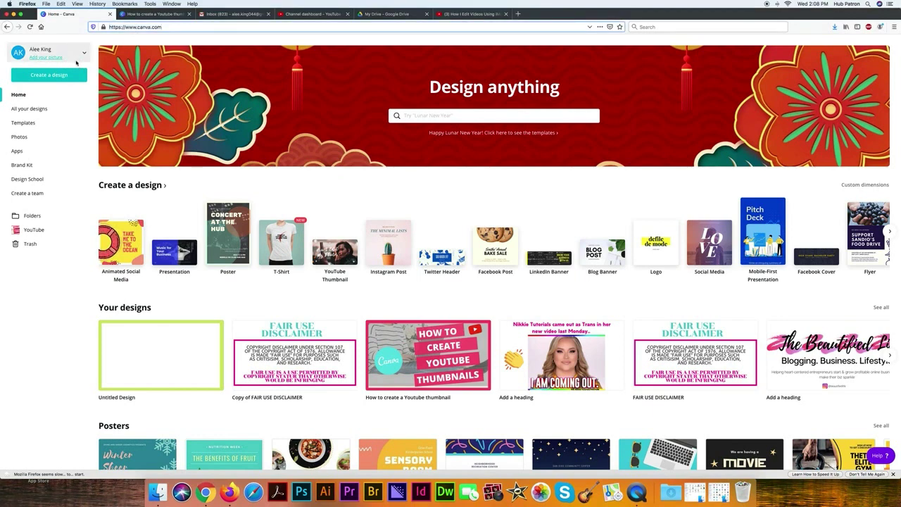
scroll(461, 205, "down", 5)
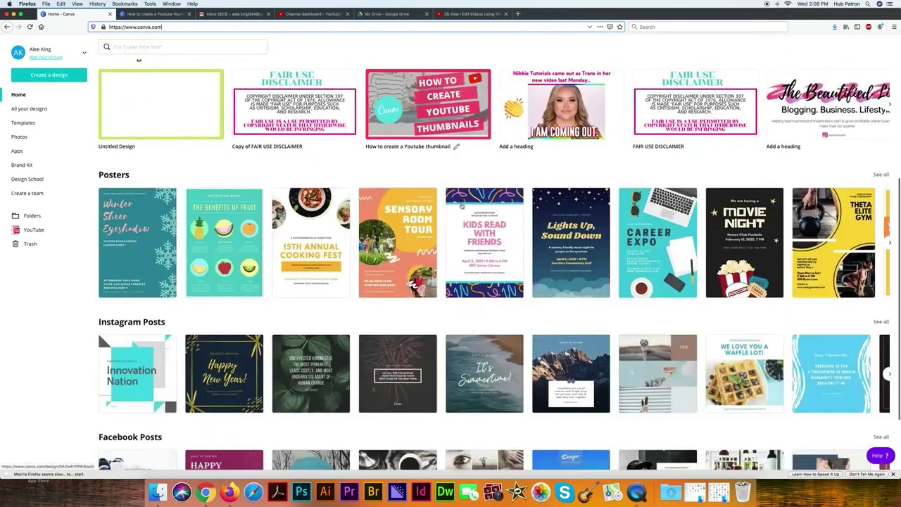
scroll(97, 239, "up", 8)
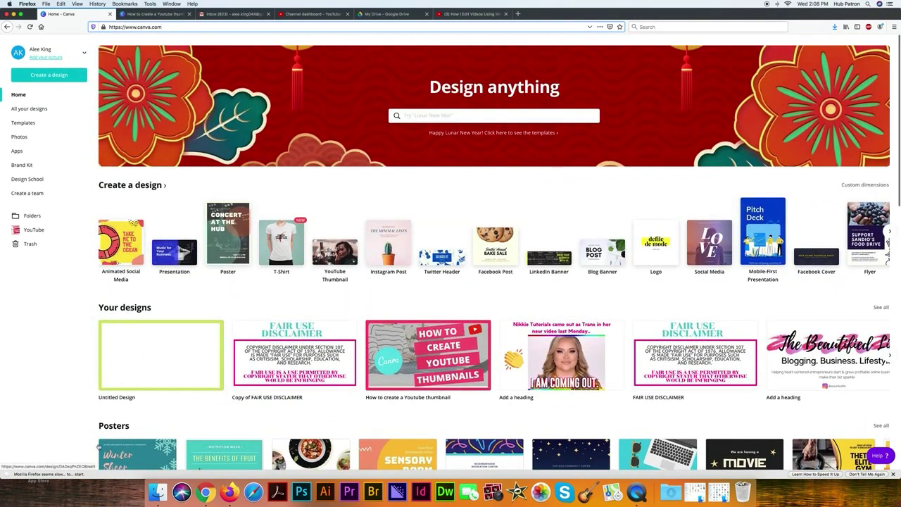
scroll(99, 456, "down", 5)
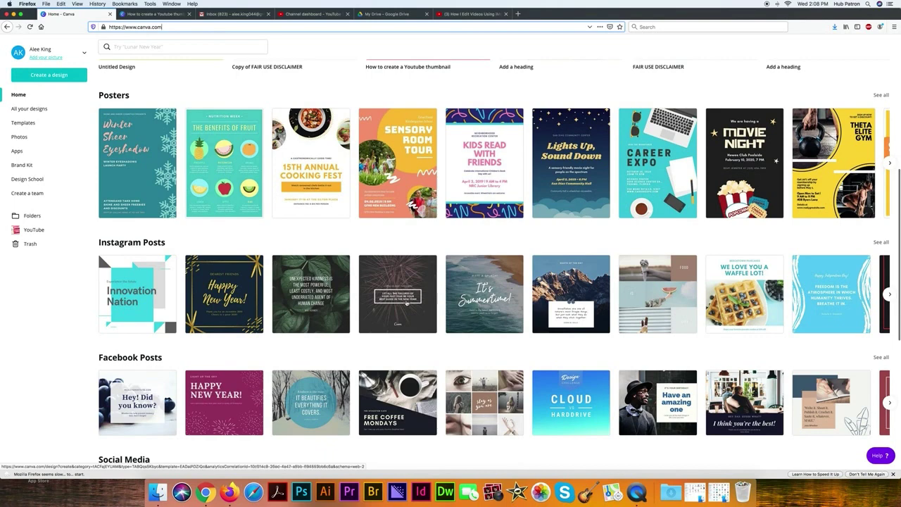
scroll(407, 301, "up", 5)
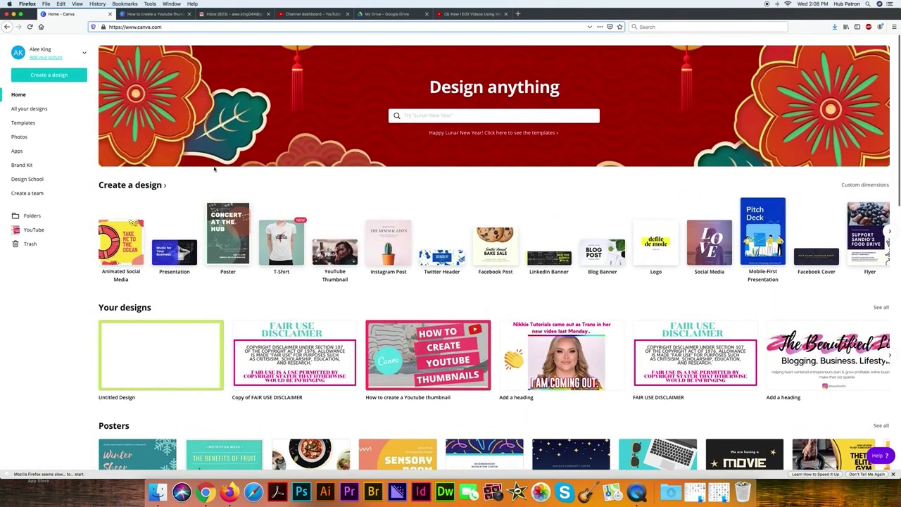
- Create a new blank YouTube Thumbnail design
left_click(62, 76)
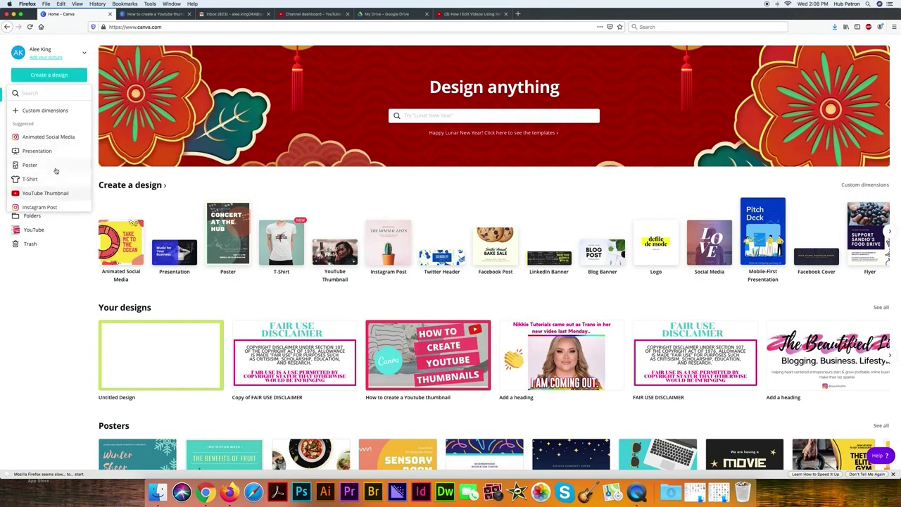
scroll(55, 172, "down", 1)
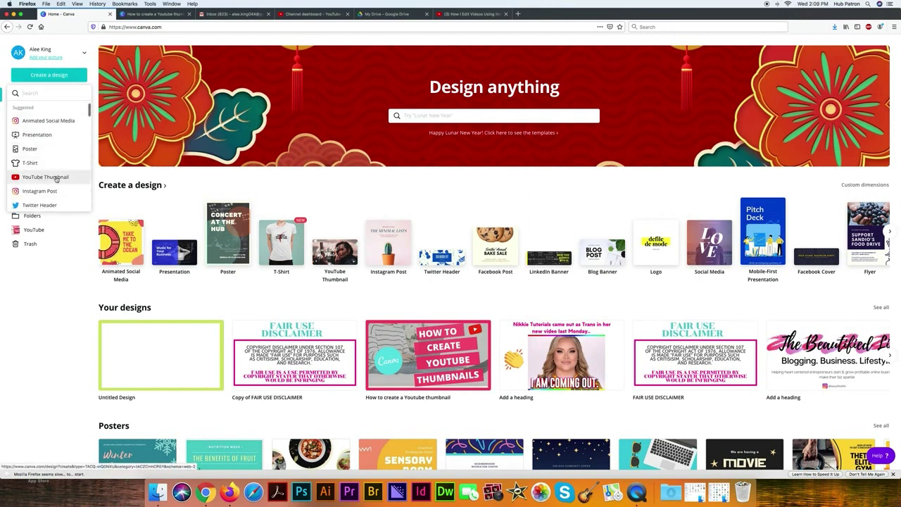
left_click(56, 178)
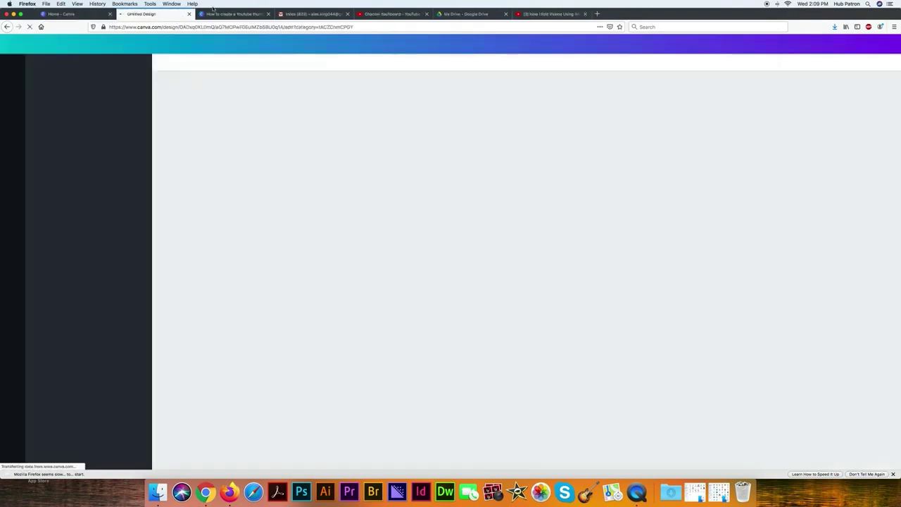
- Open the existing "How to create a Youtube thumbnail" design from the home page, and return to the blank thumbnail design
left_click(75, 14)
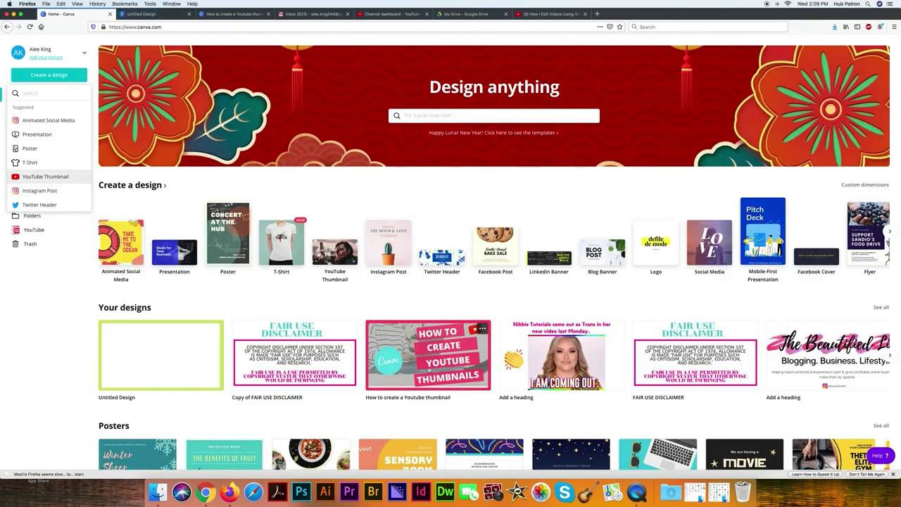
left_click(428, 355)
left_click(227, 14)
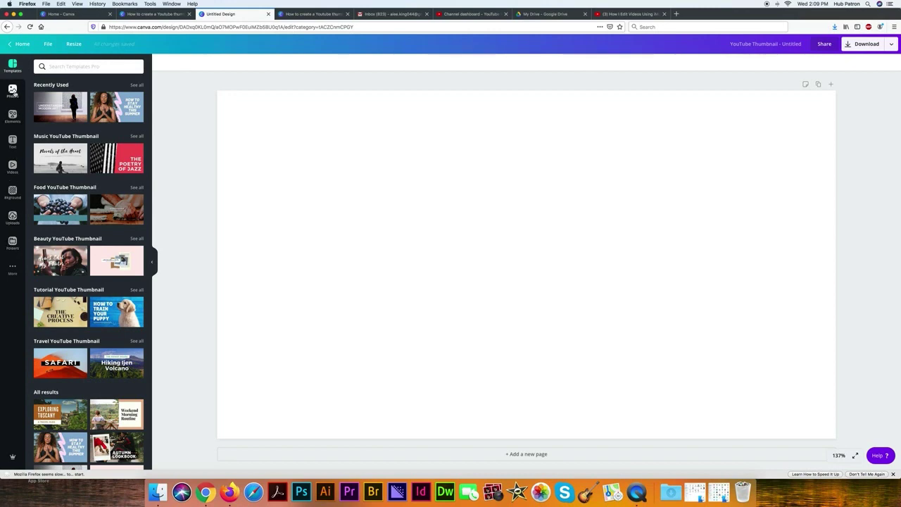
- Fill the blank thumbnail with a single-frame grid and colour it lime yellow from the RE-BRANDED (Contin.) palette
left_click(13, 91)
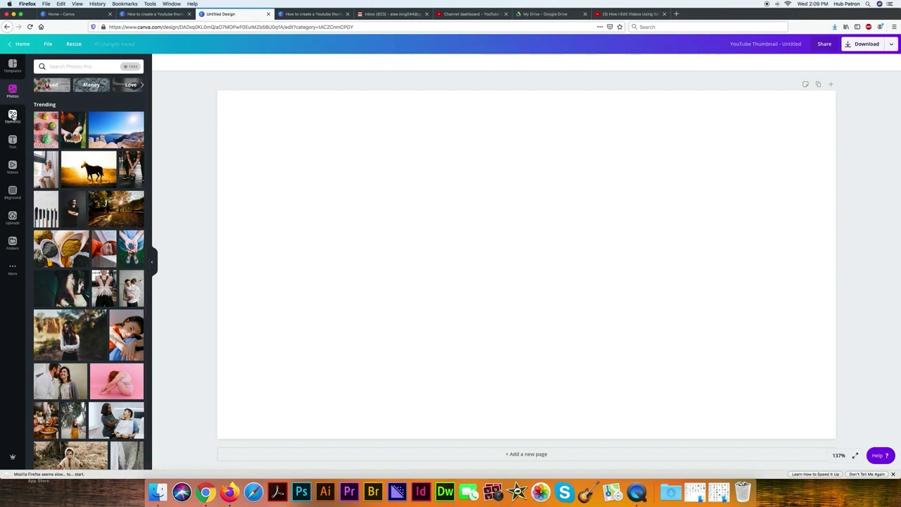
left_click(12, 117)
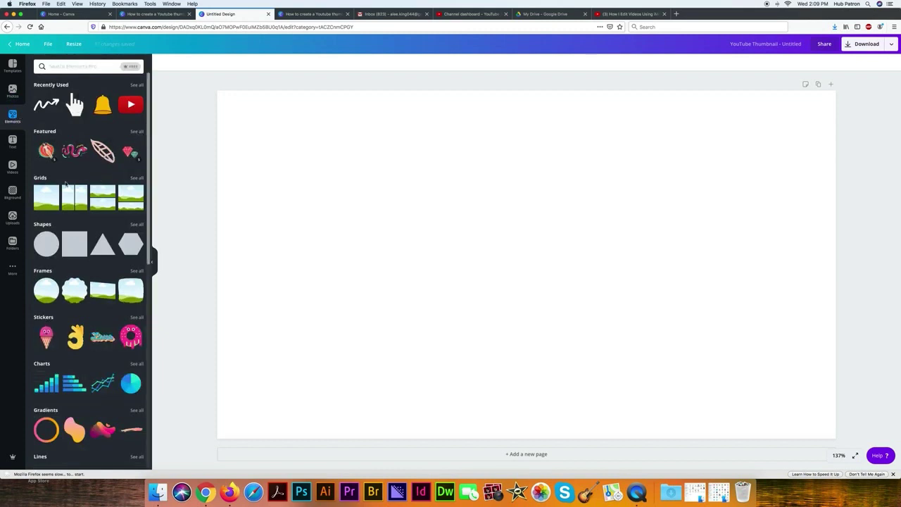
left_click(54, 194)
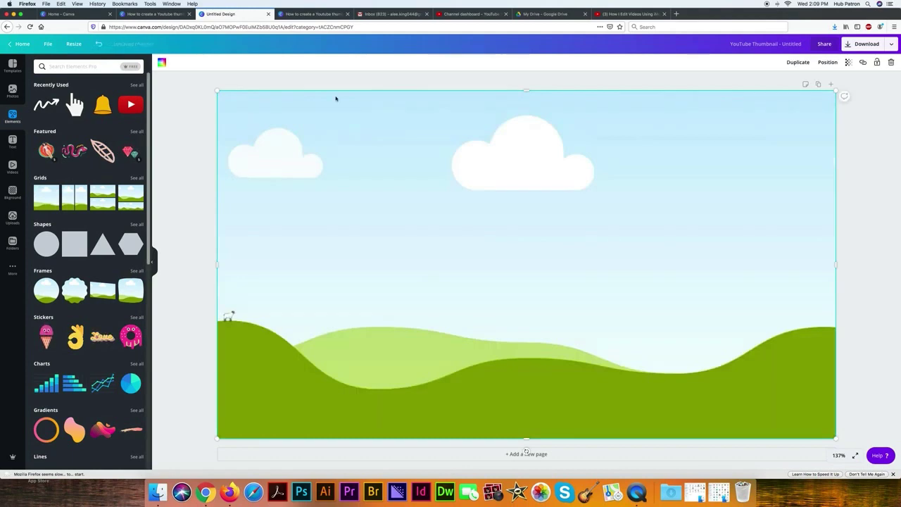
left_click(161, 62)
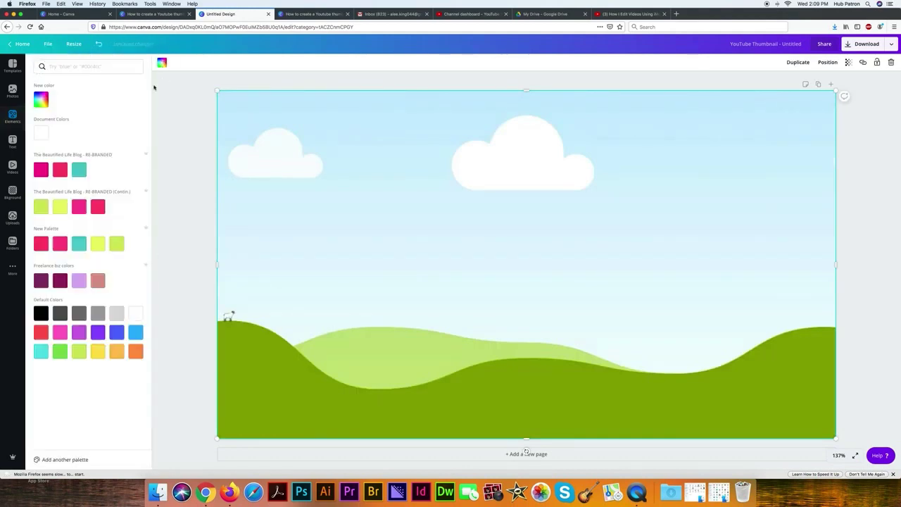
left_click(60, 206)
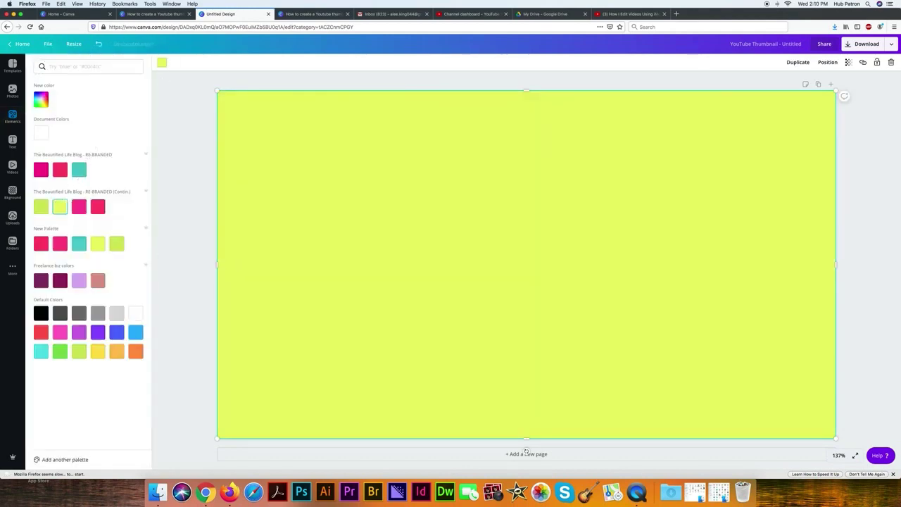
- Try a partly transparent fill on the lime yellow grid and delete the grid from the canvas
left_click(848, 62)
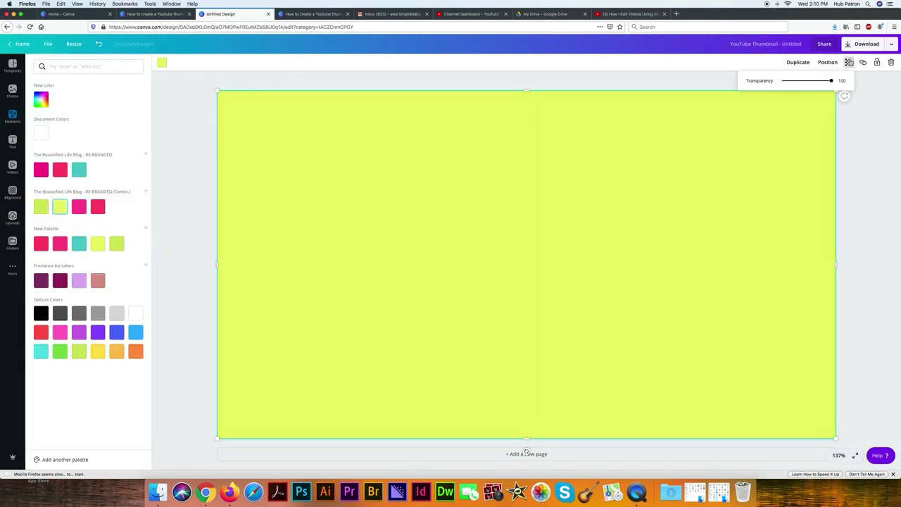
left_click_drag(831, 80, 801, 80)
left_click(829, 122)
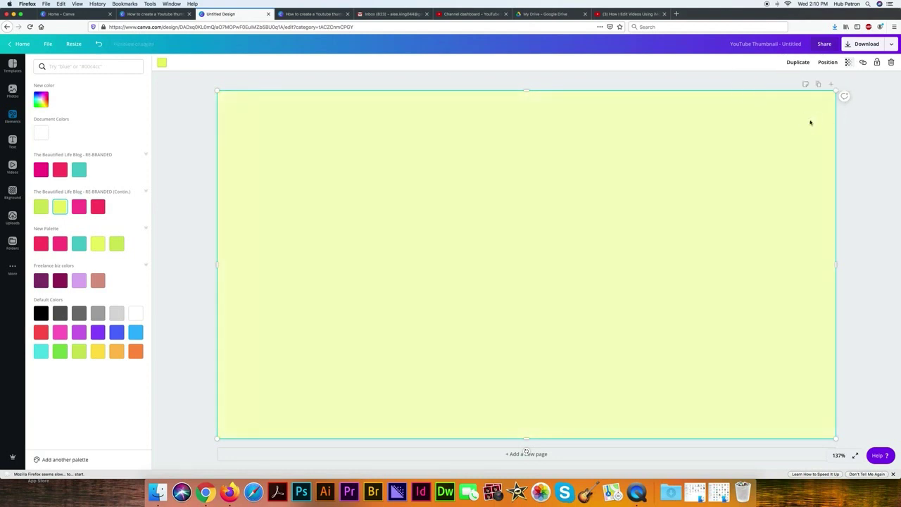
scroll(811, 123, "down", 1)
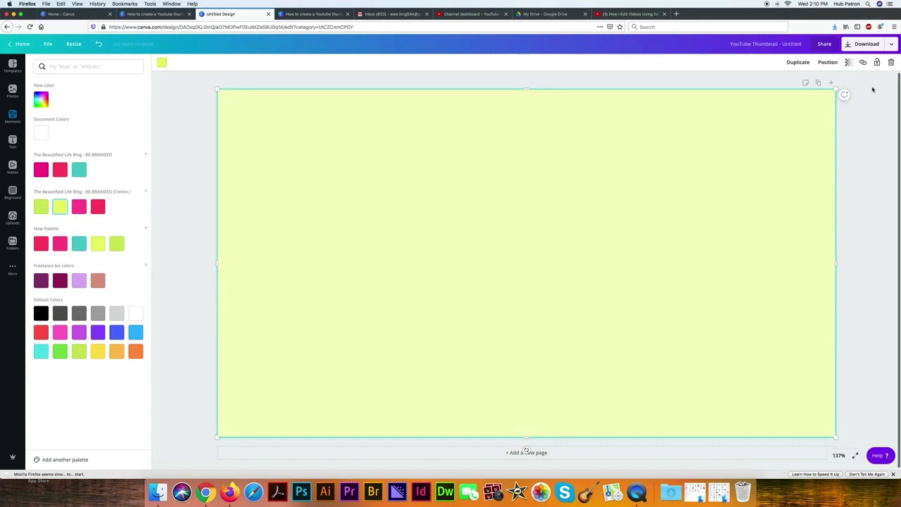
left_click(891, 62)
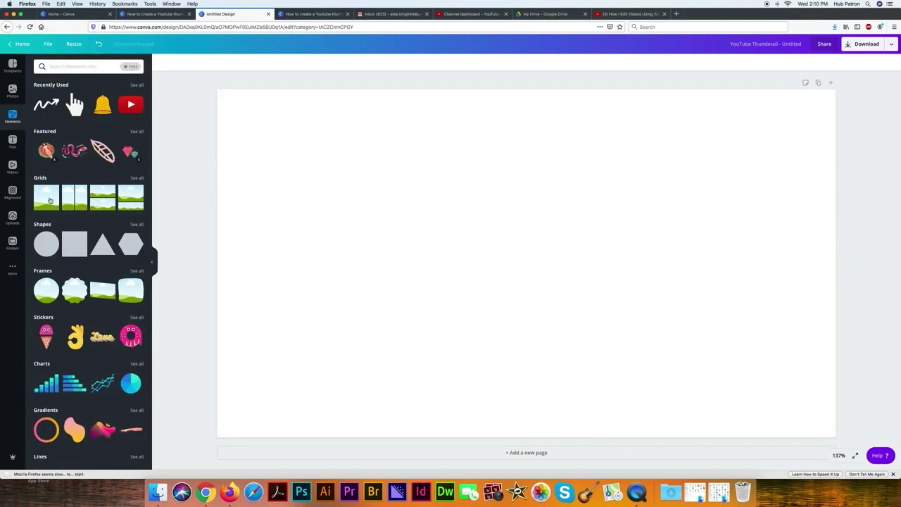
- Add a single-frame grid, shrink it to a thin strip along the canvas's bottom edge, and colour it red-pink from the RE-BRANDED palette
left_click(49, 201)
left_click_drag(216, 89, 215, 421)
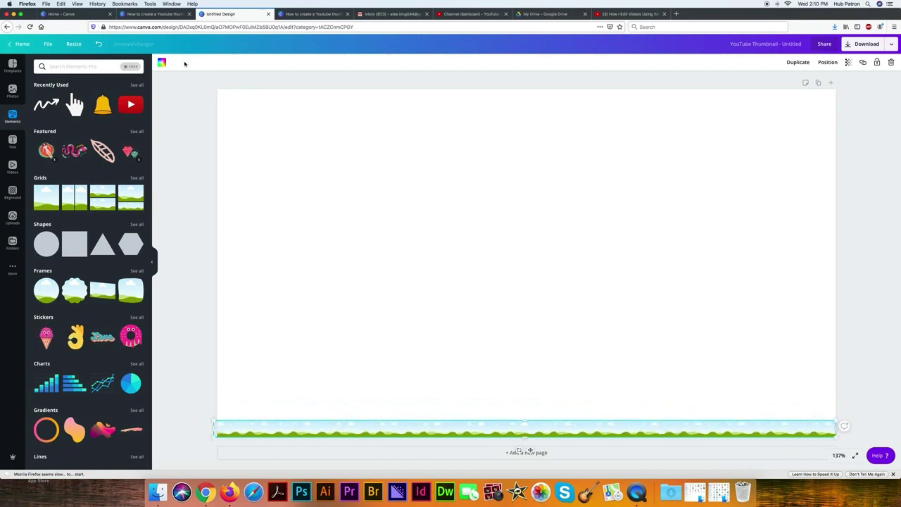
left_click(162, 63)
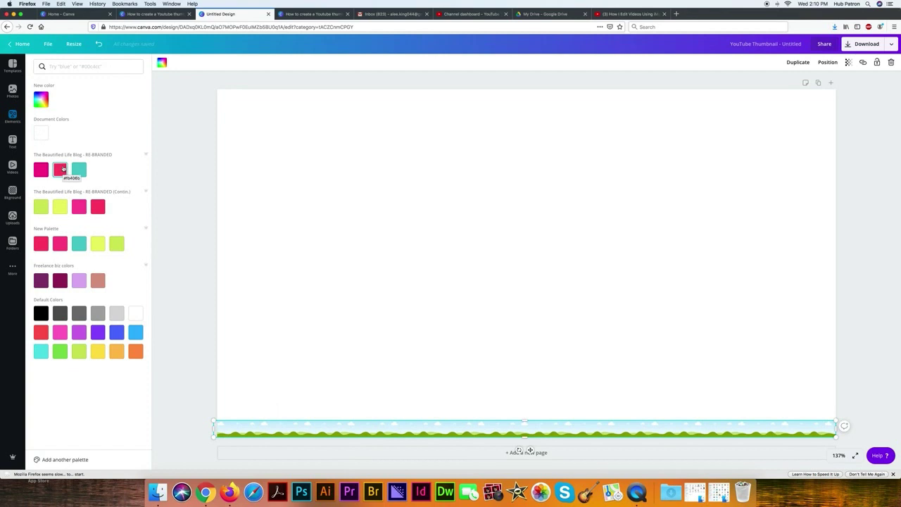
left_click(61, 170)
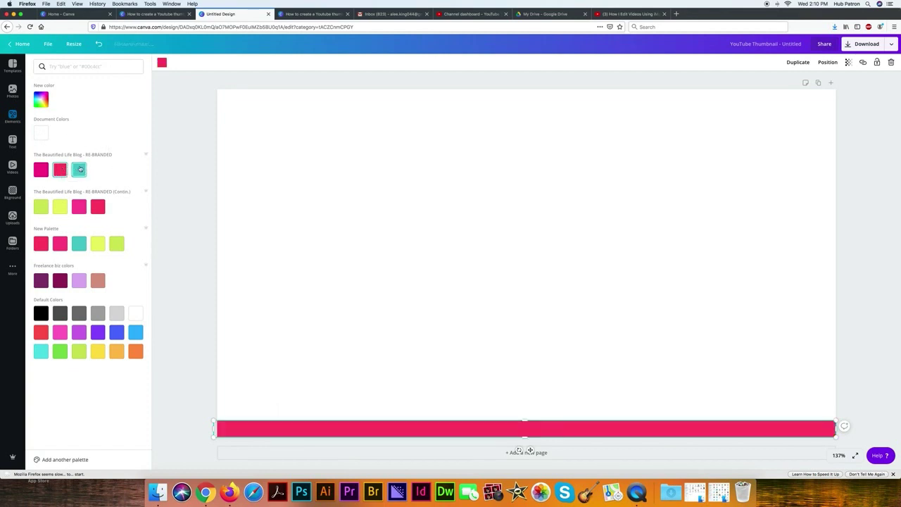
- Open the Brand Kit from the home page and review its brand colours and uploaded fonts
left_click(155, 14)
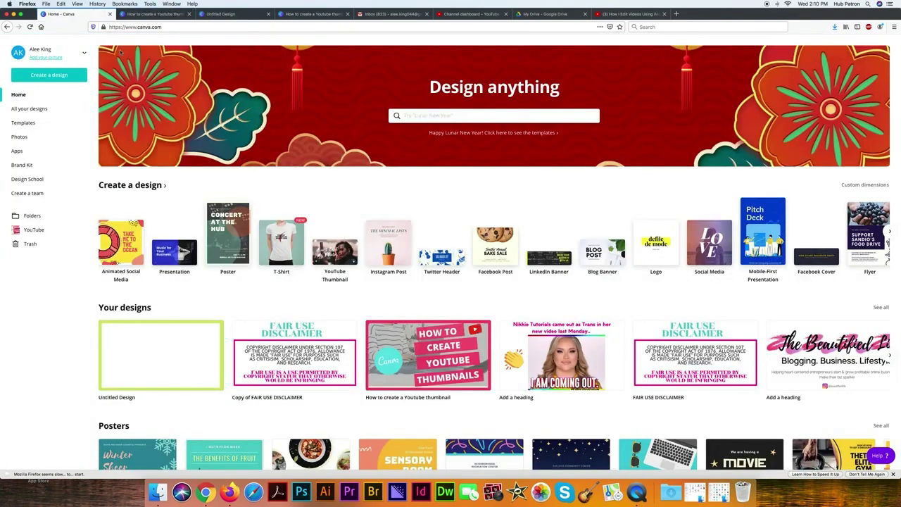
left_click_drag(152, 13, 254, 11)
left_click(67, 14)
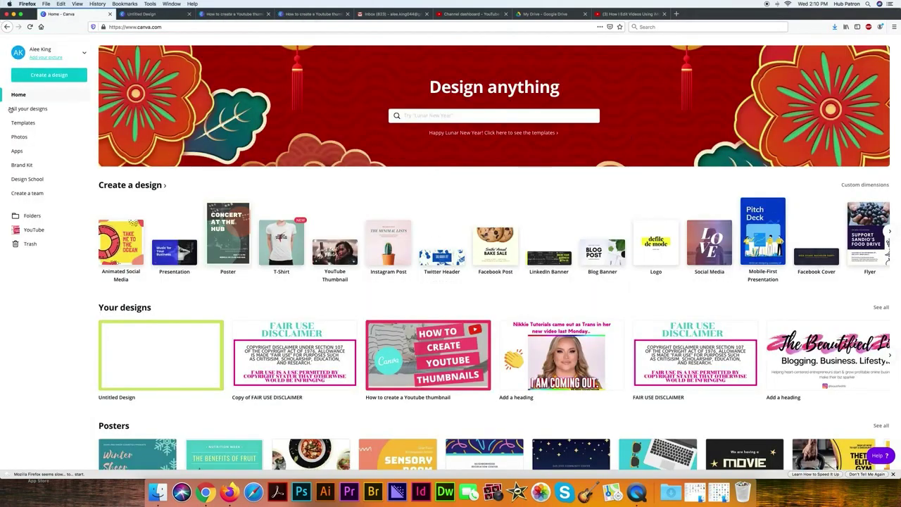
left_click(23, 165)
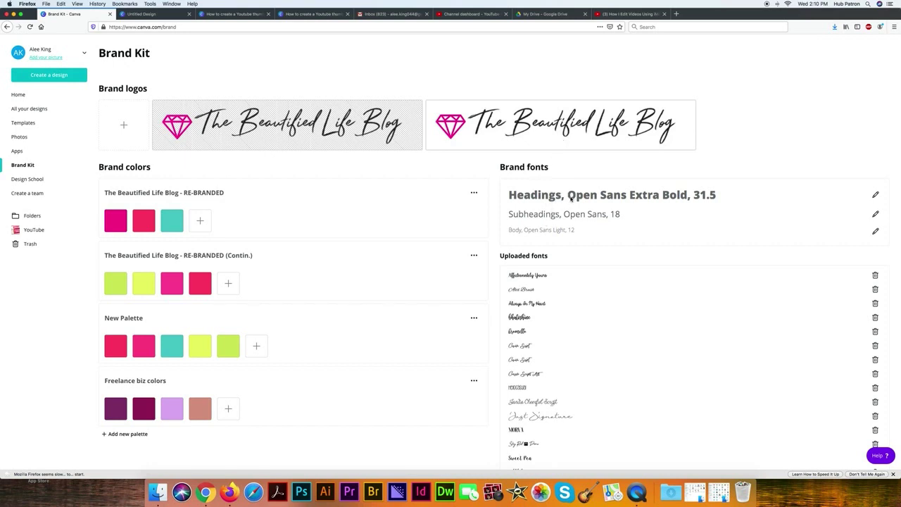
scroll(553, 300, "down", 2)
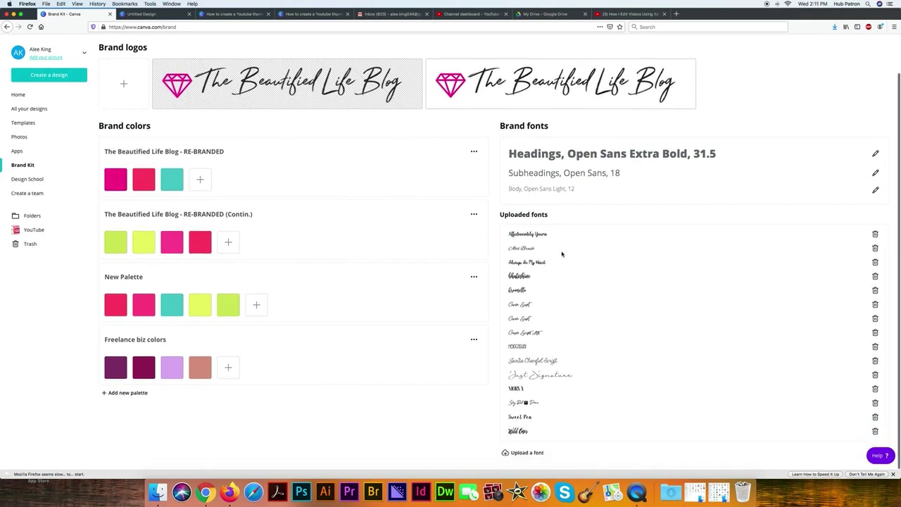
- Show the hex code of the yellow swatch in New Palette, copy the code, and leave the swatch unchanged
left_click(207, 306)
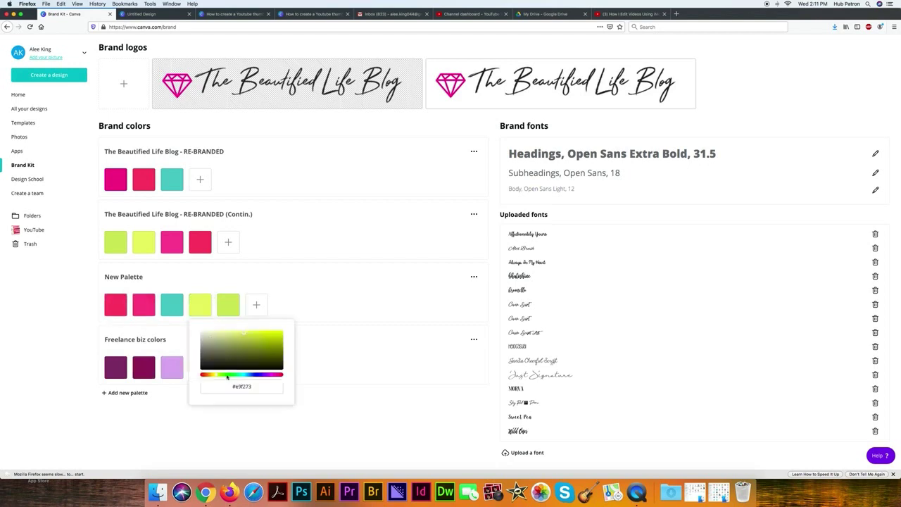
double_click(247, 387)
left_click(253, 387)
left_click(258, 277)
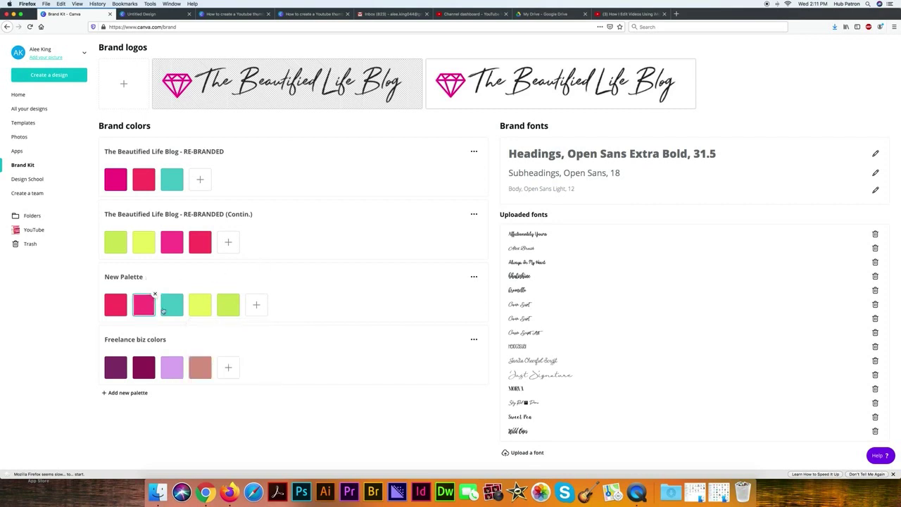
left_click(199, 306)
left_click(252, 387)
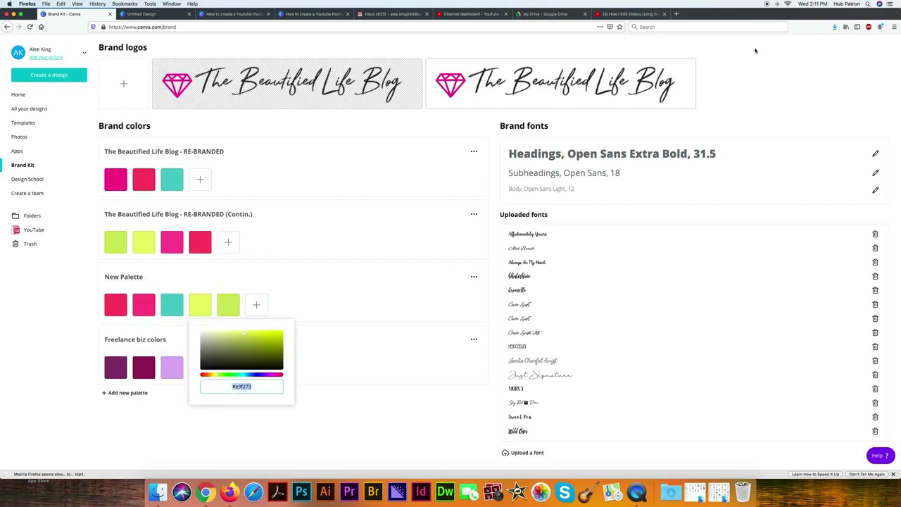
right_click(241, 387)
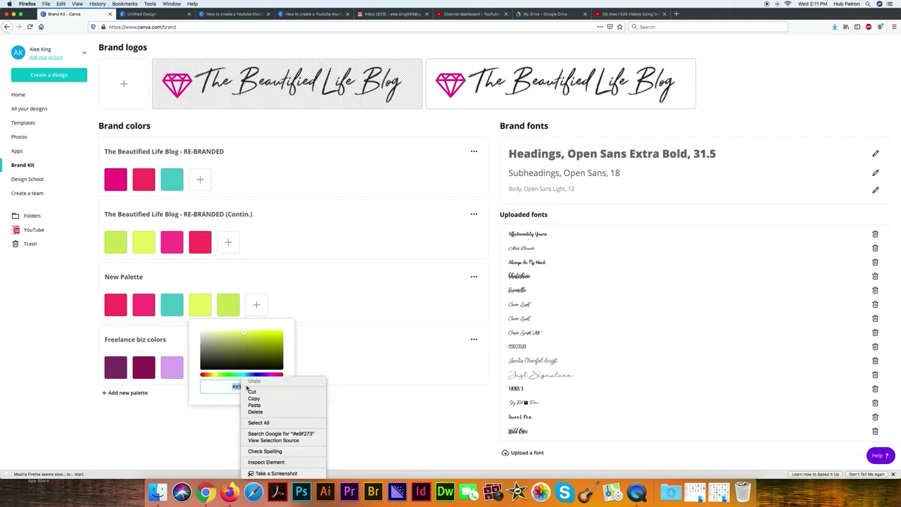
left_click(252, 396)
left_click(315, 361)
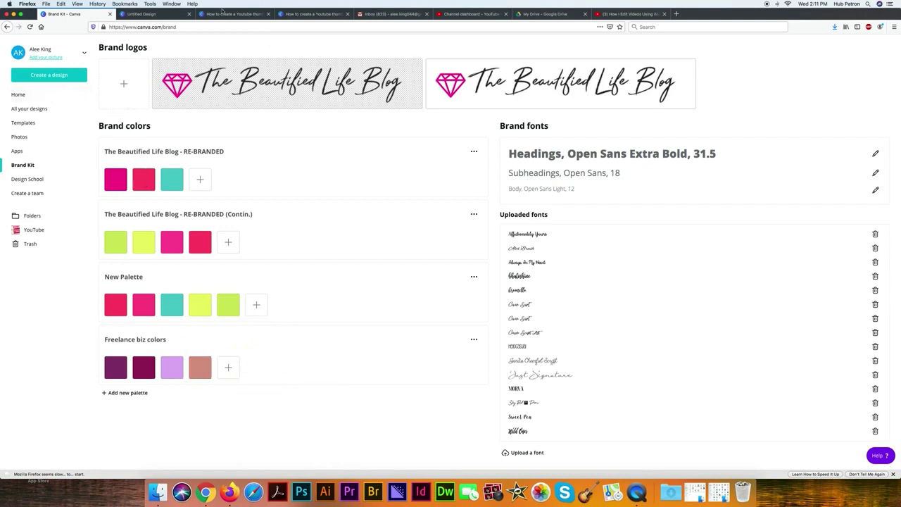
- Return to the untitled thumbnail design, duplicate the red-pink strip, and place the copy along the canvas's top edge
left_click(179, 15)
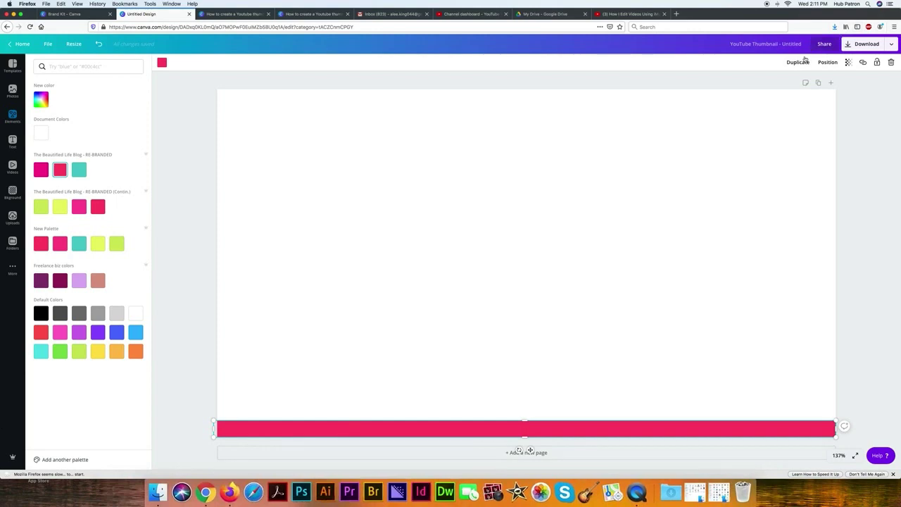
left_click(633, 435)
left_click(797, 62)
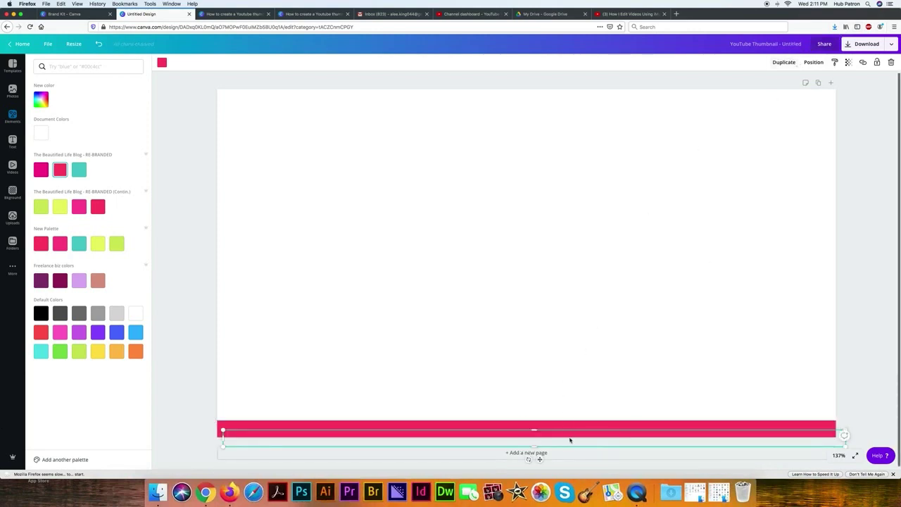
left_click_drag(570, 440, 565, 96)
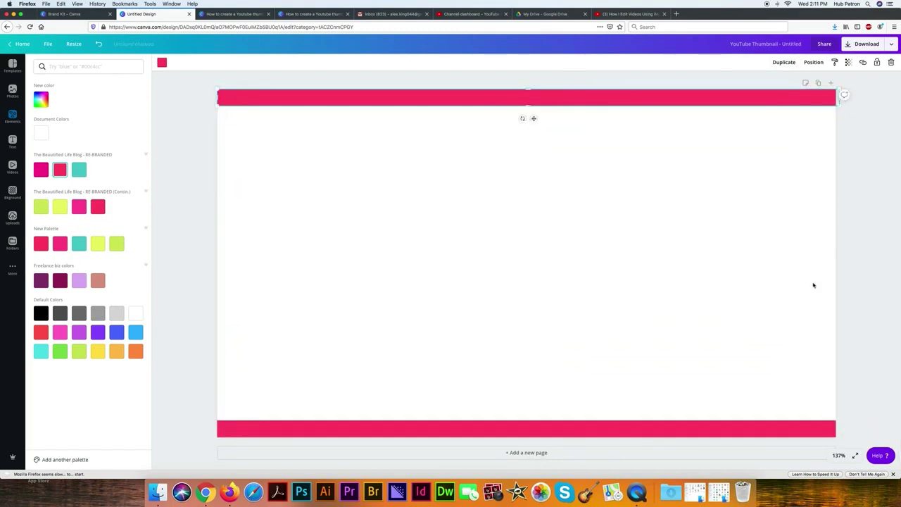
- Duplicate the red-pink top strip, rotate the copy to vertical, and place it along the canvas's right edge
left_click(786, 64)
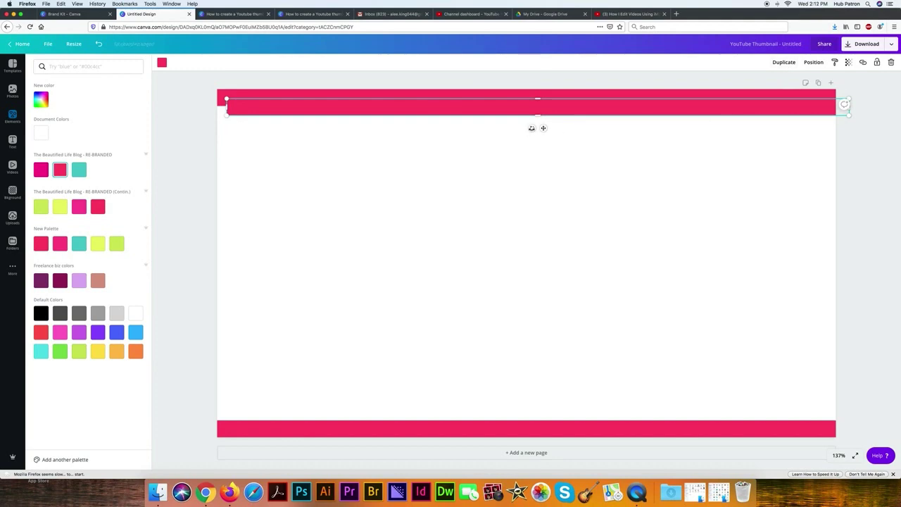
left_click_drag(531, 128, 623, 113)
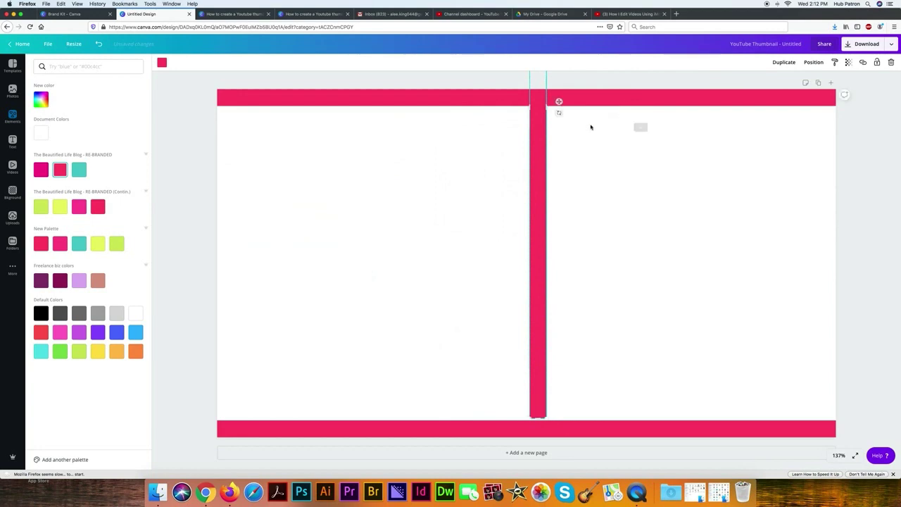
left_click_drag(537, 141, 826, 146)
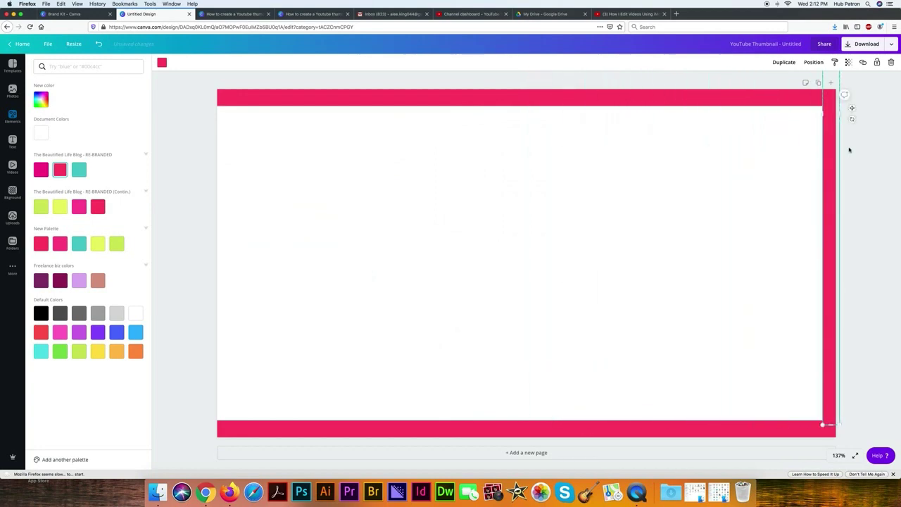
left_click(870, 162)
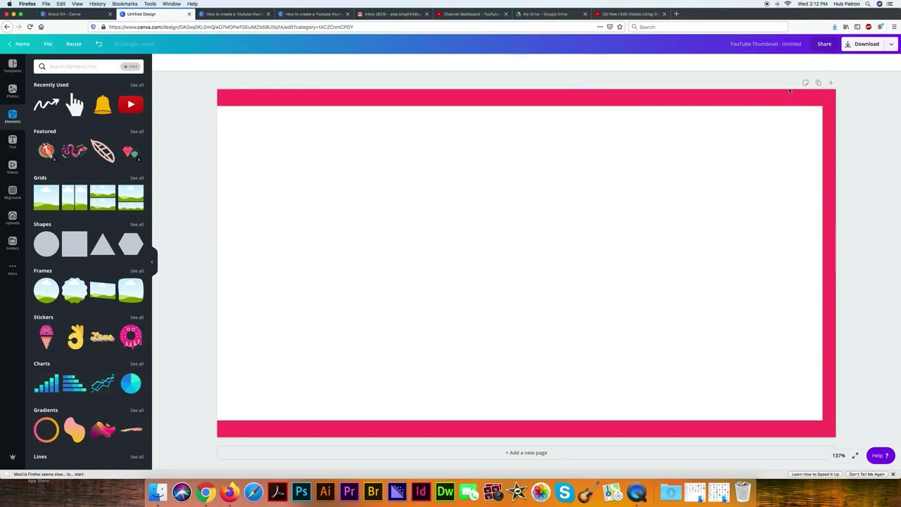
- Duplicate the vertical red-pink strip and place the copy along the canvas's left edge to close the border
left_click(830, 131)
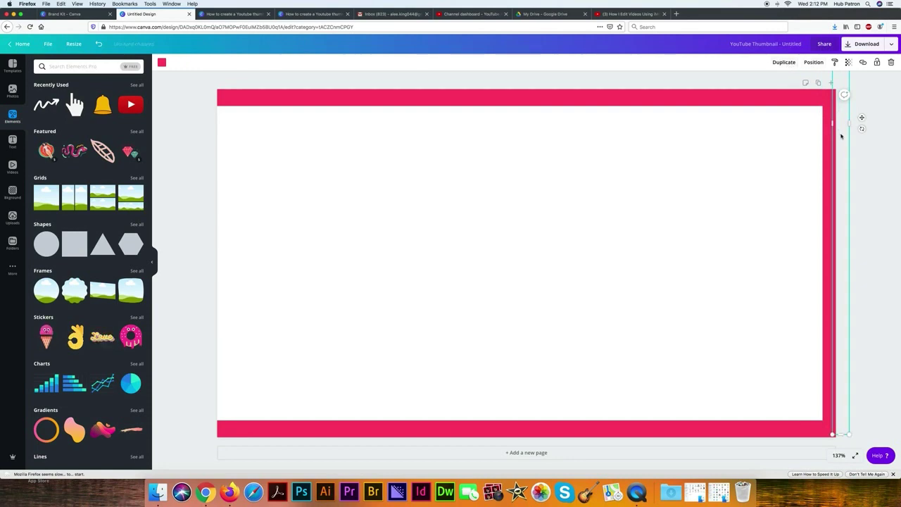
left_click_drag(830, 139, 222, 137)
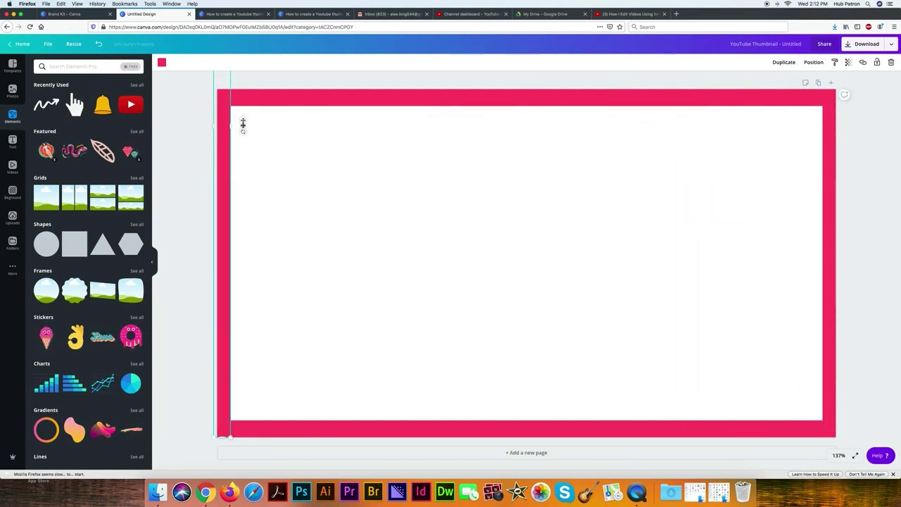
left_click(202, 143)
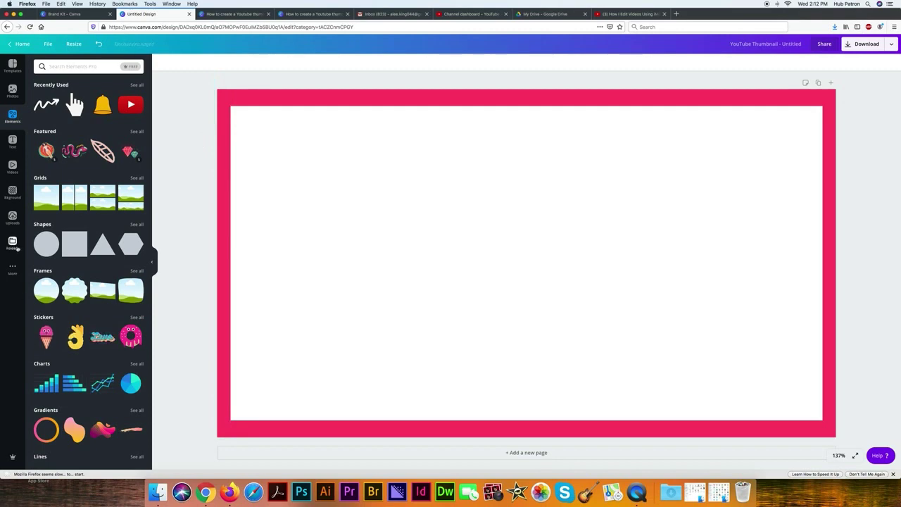
- Insert the uploaded photo of hands typing on a laptop and resize it to fill the area inside the border
left_click(13, 218)
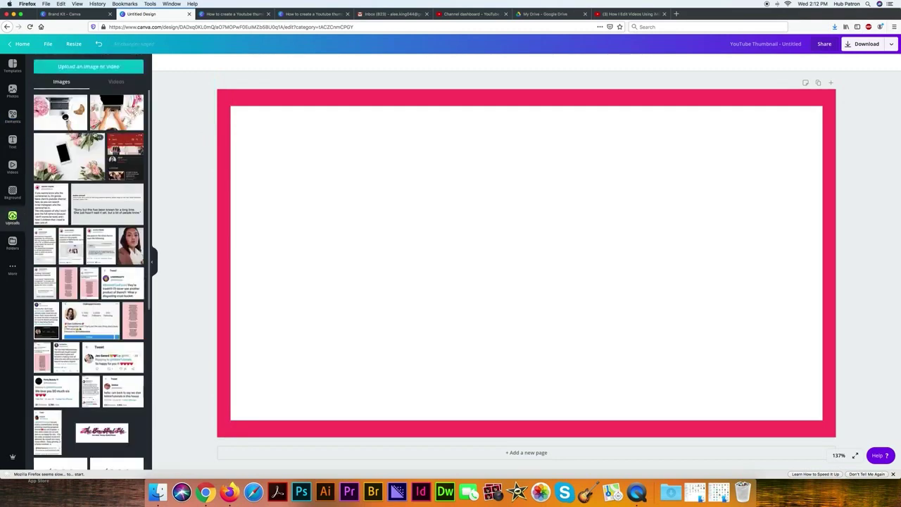
left_click(107, 112)
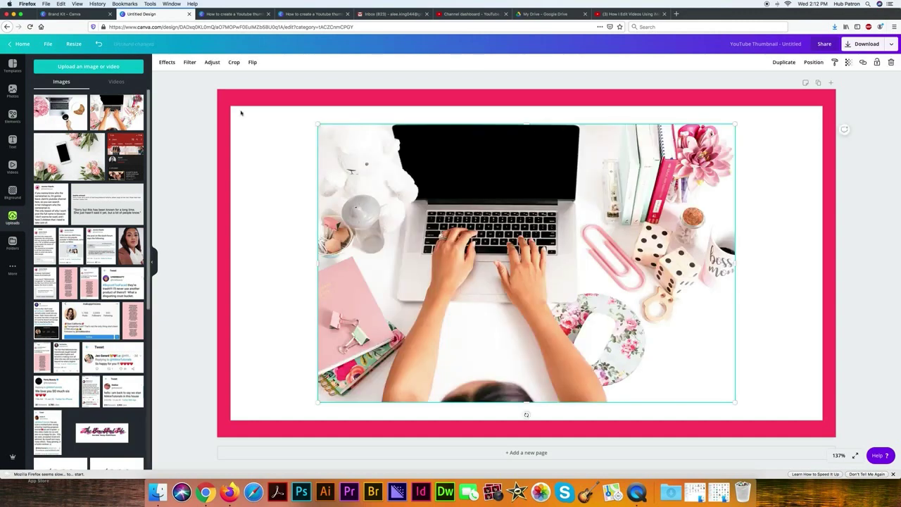
left_click_drag(316, 125, 289, 109)
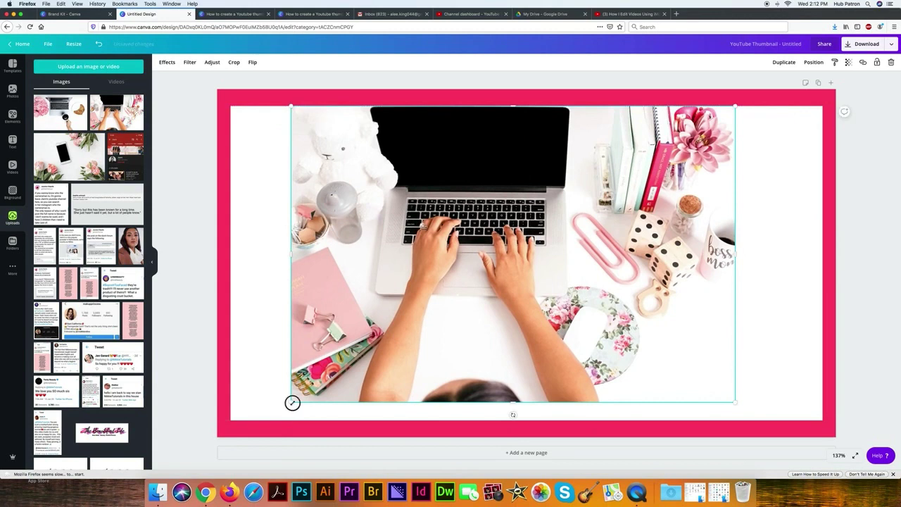
left_click_drag(292, 403, 271, 416)
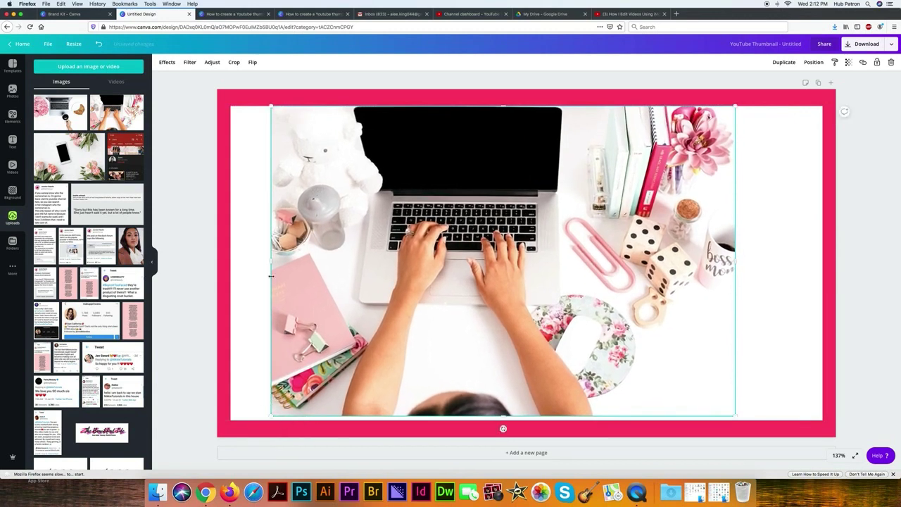
left_click_drag(269, 260, 229, 258)
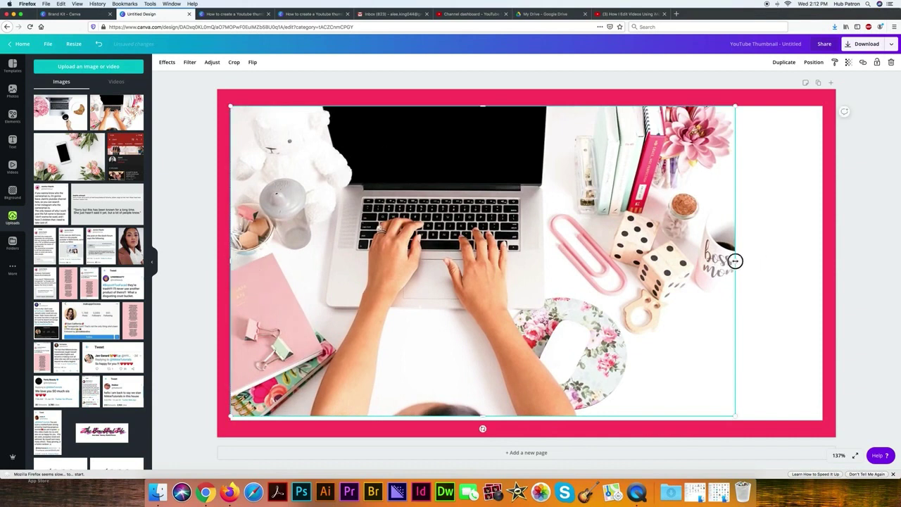
left_click_drag(734, 261, 824, 258)
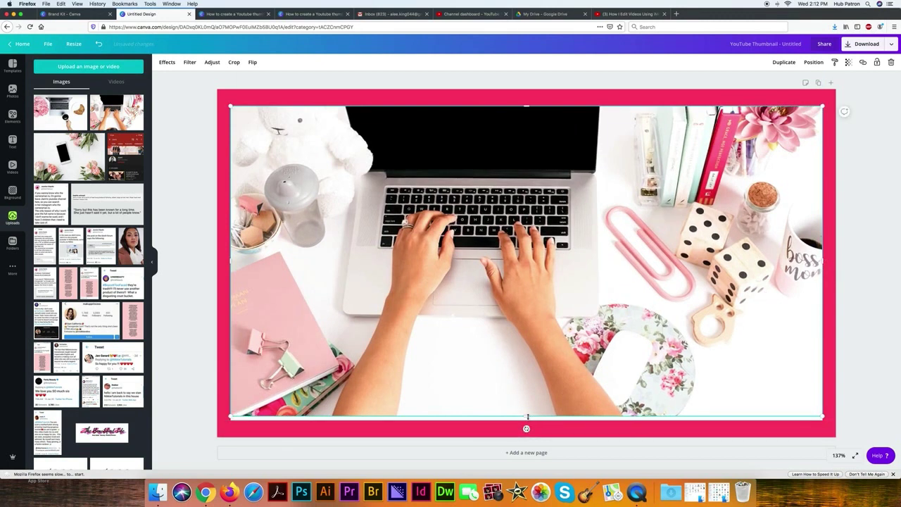
left_click_drag(527, 416, 527, 421)
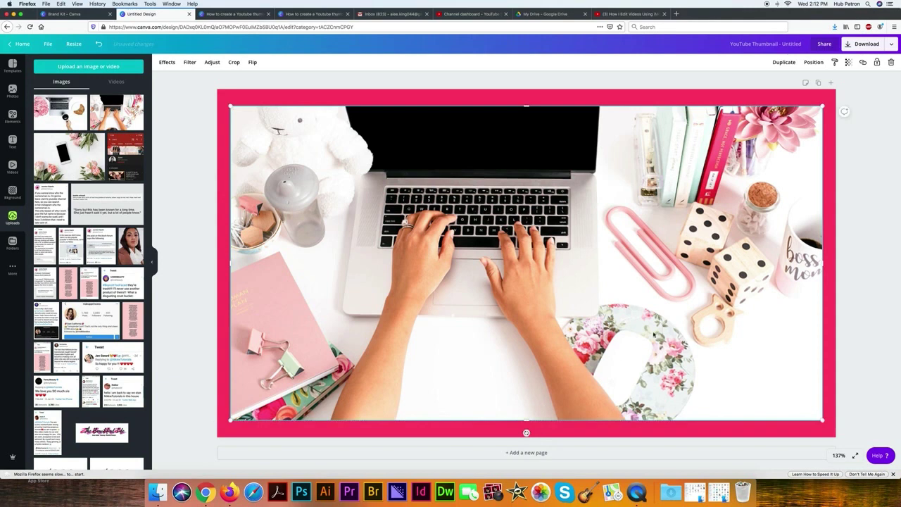
left_click(880, 205)
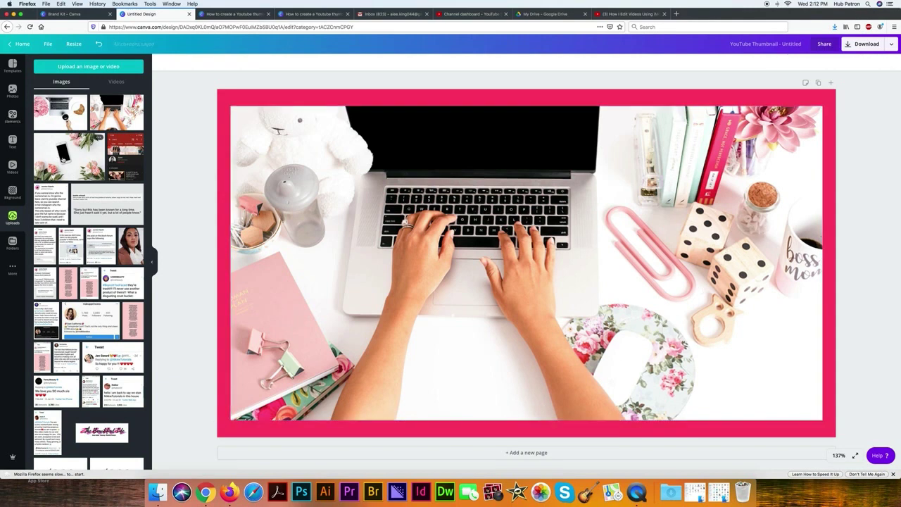
- Add a full-canvas single-frame grid over the photo, colour it medium grey, and set its transparency to 69
left_click(12, 118)
left_click(37, 197)
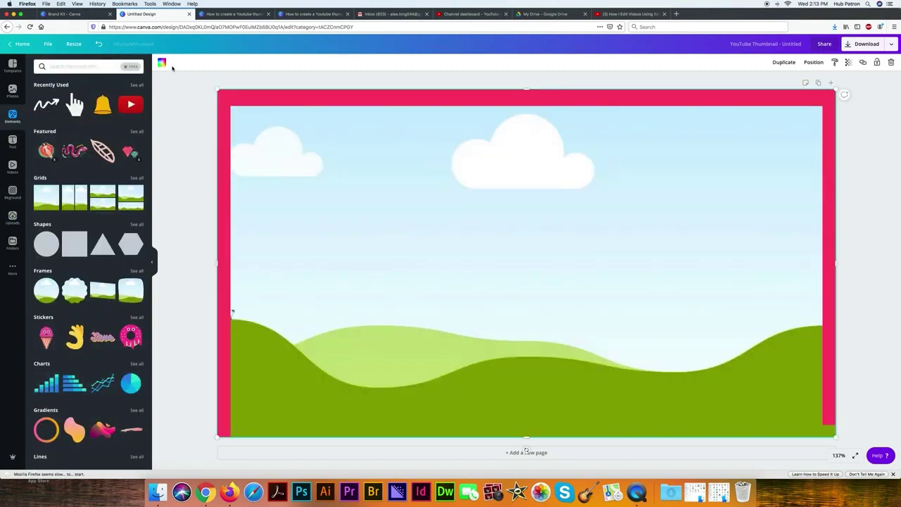
left_click(162, 63)
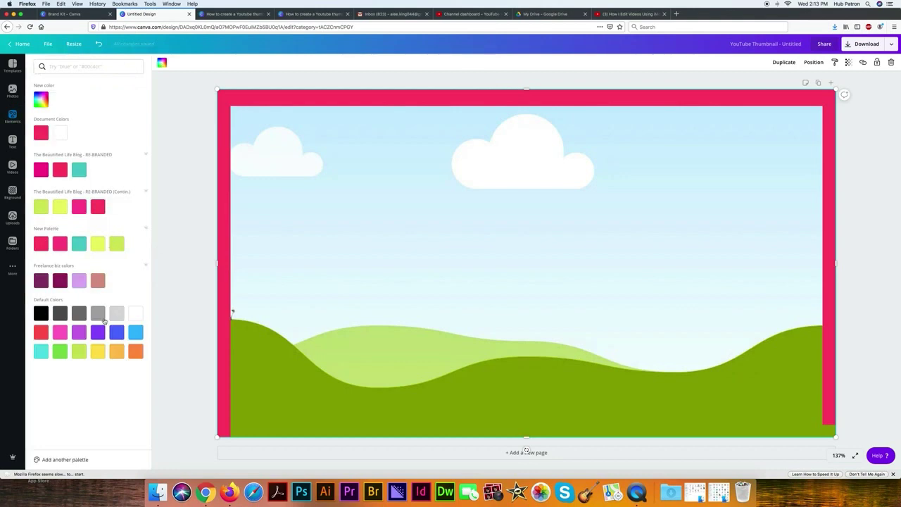
left_click(99, 314)
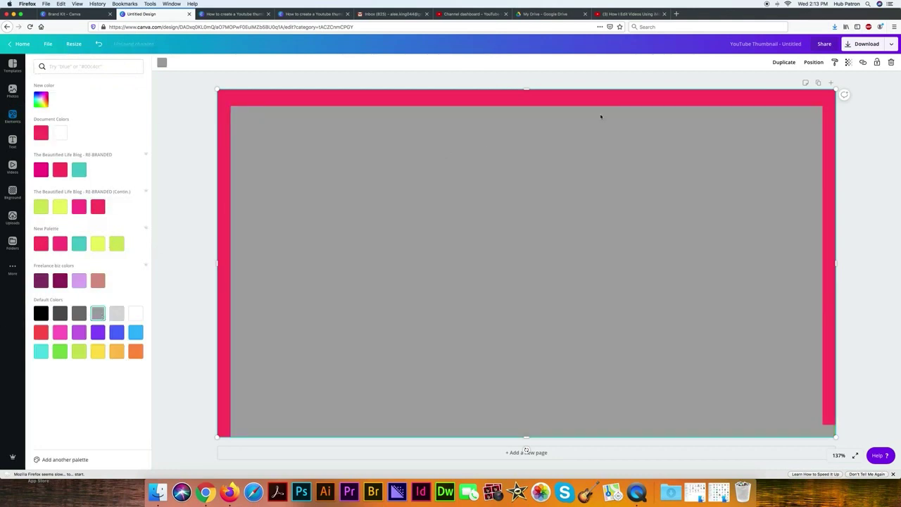
left_click(849, 63)
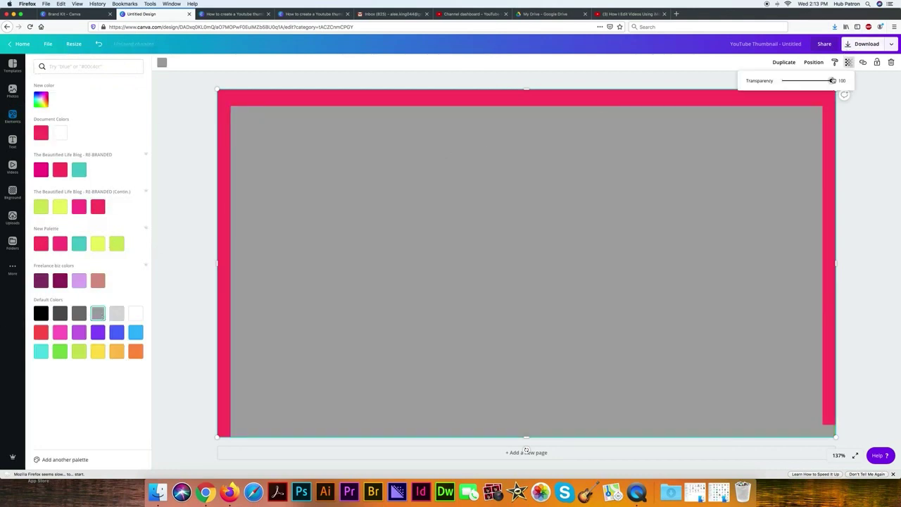
left_click_drag(832, 81, 816, 84)
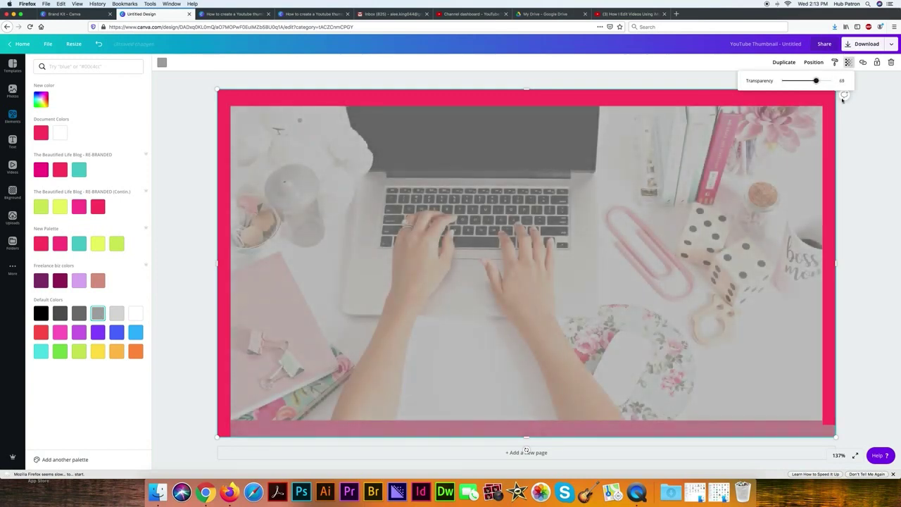
left_click(863, 129)
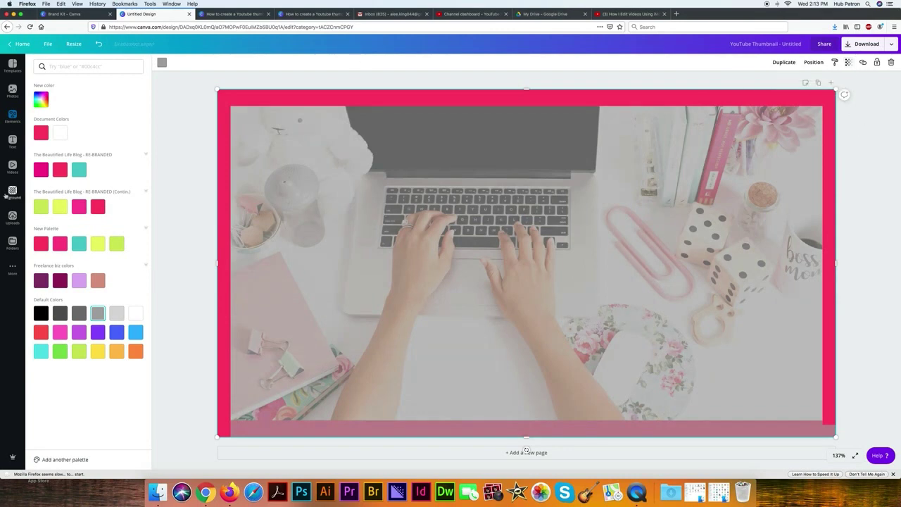
- Add another single-frame grid, shrink it to a banner over the laptop, tilt it slightly upward to the right, and colour it white
left_click(12, 116)
left_click(40, 201)
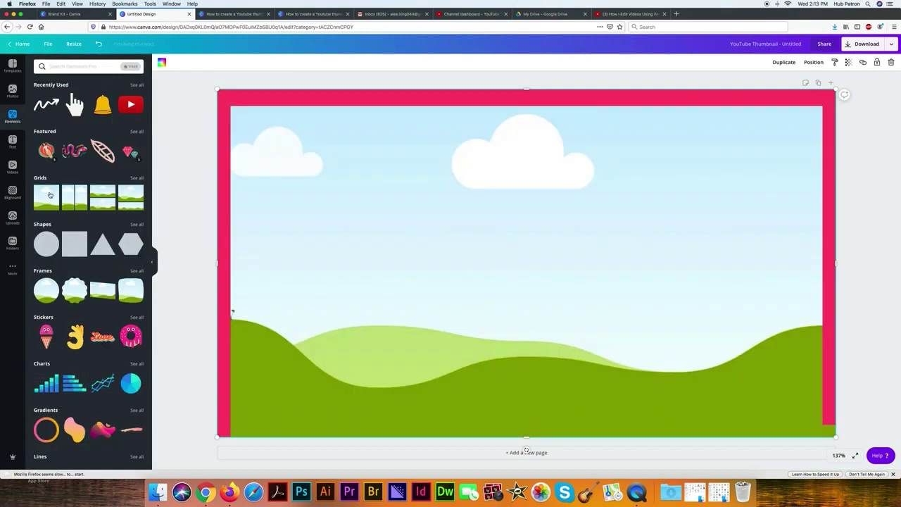
left_click_drag(831, 91, 628, 204)
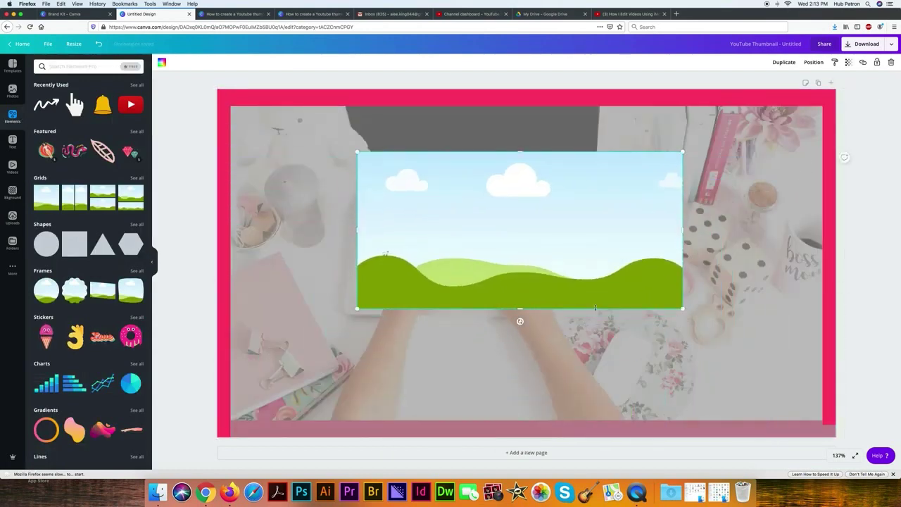
left_click_drag(520, 308, 524, 221)
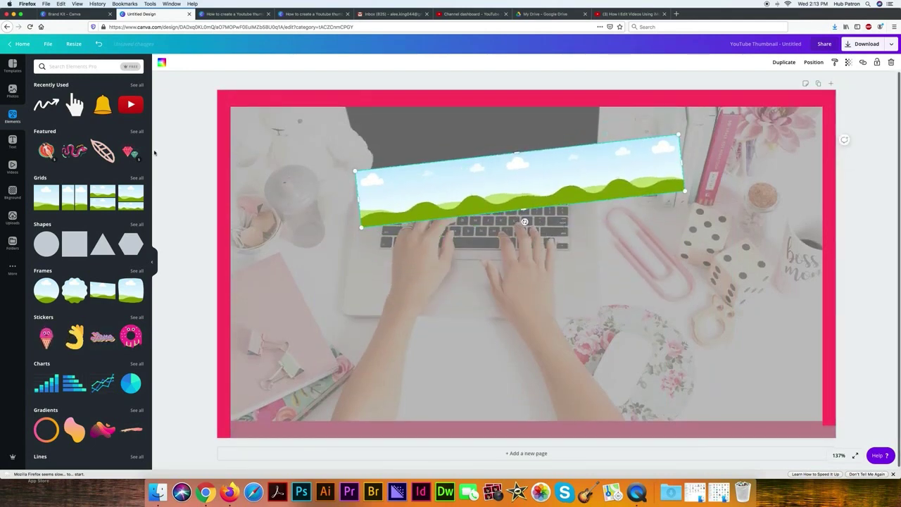
left_click(162, 63)
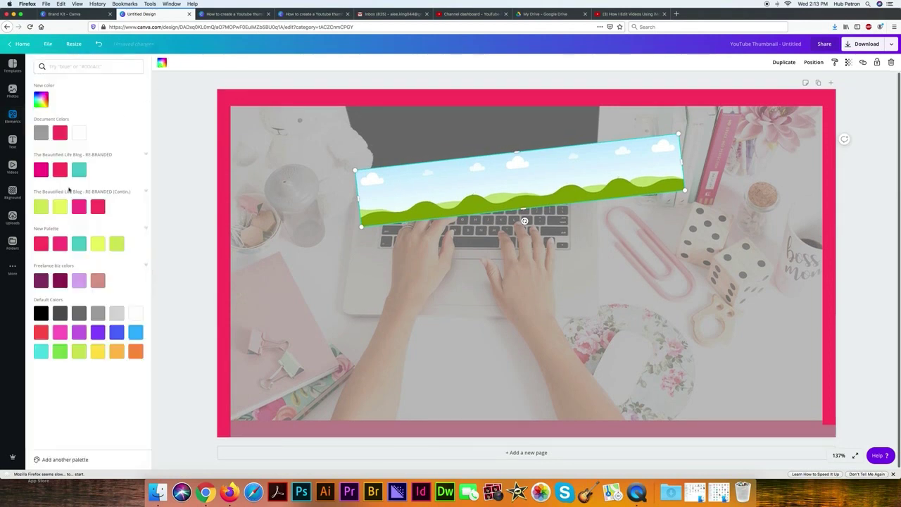
left_click(79, 133)
left_click(448, 125)
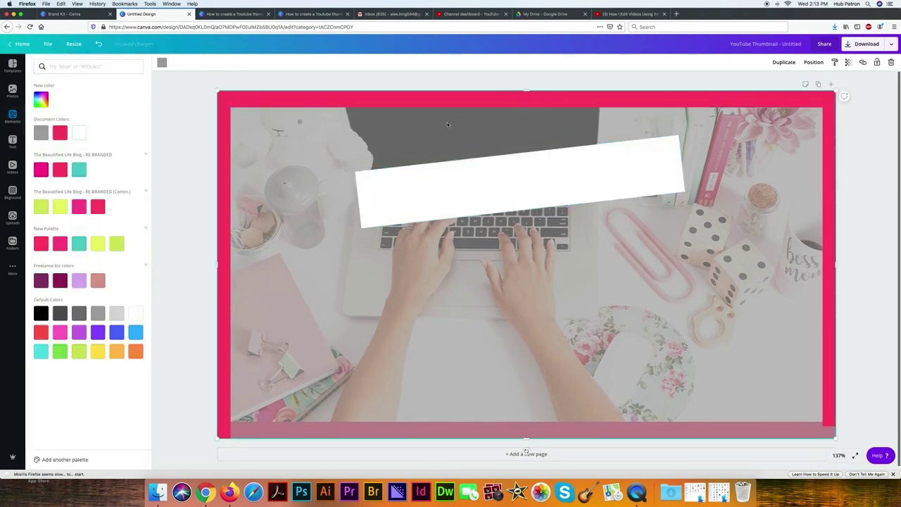
- Switch to the finished "How to create a Youtube thumbnail" design and centre the "HOW TO" text on its pink banner
left_click(219, 14)
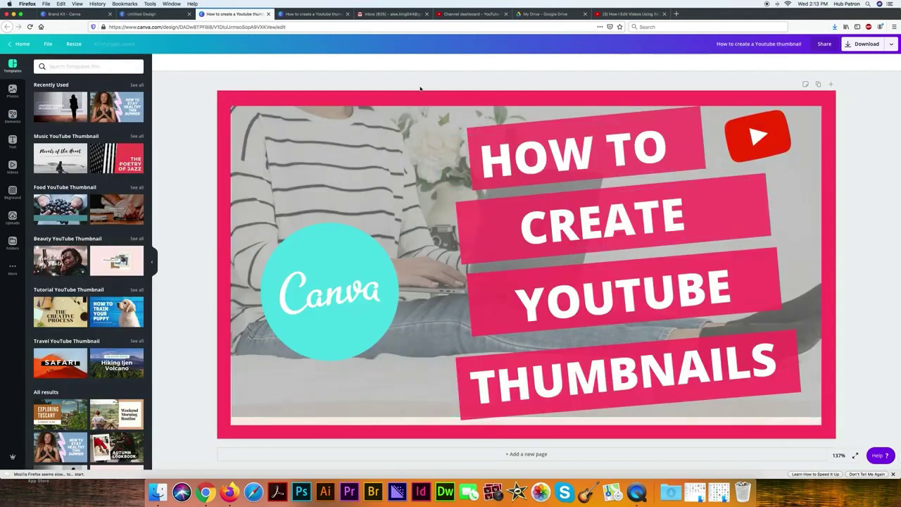
left_click(621, 147)
left_click_drag(613, 150, 623, 144)
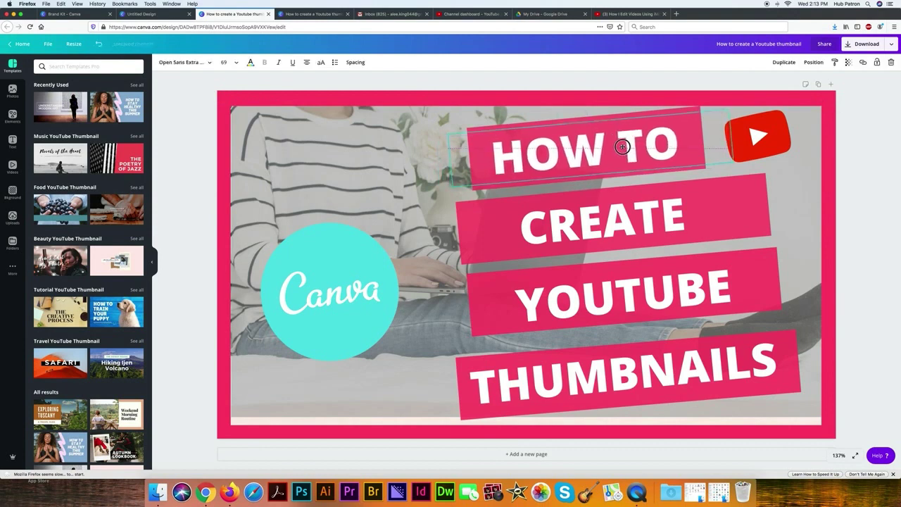
- Stretch the grey overlay in the finished example down to meet the bottom border strip
left_click(799, 192)
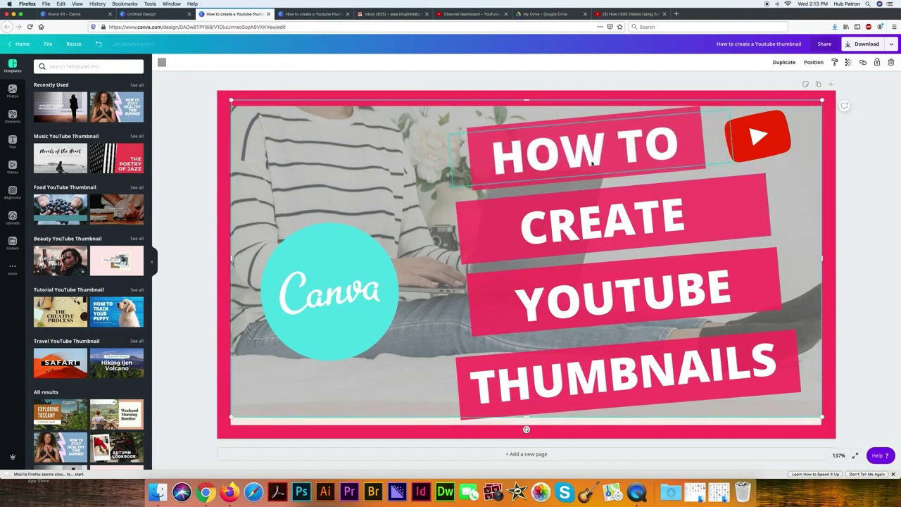
left_click(142, 18)
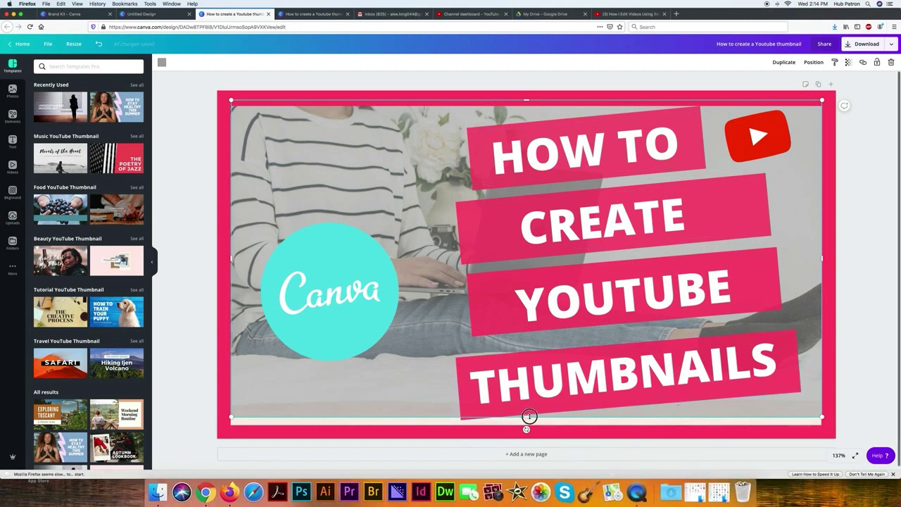
left_click_drag(530, 416, 528, 424)
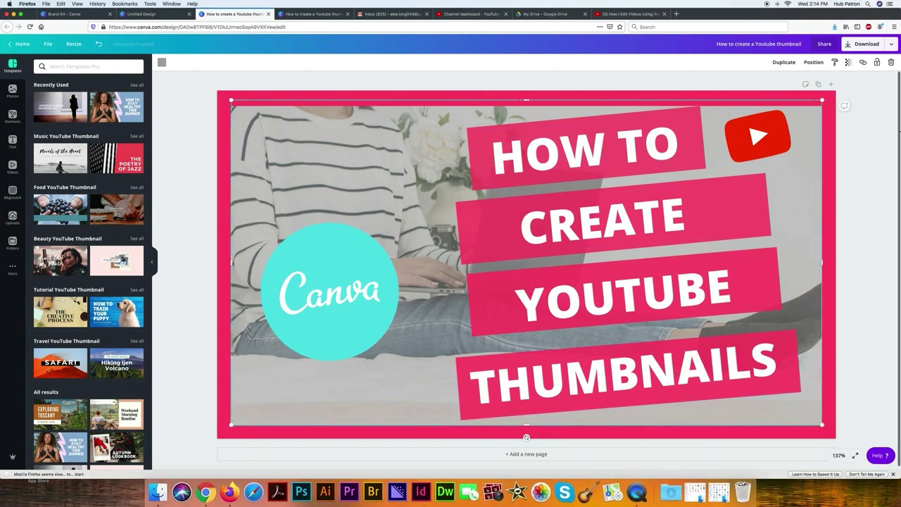
left_click(861, 135)
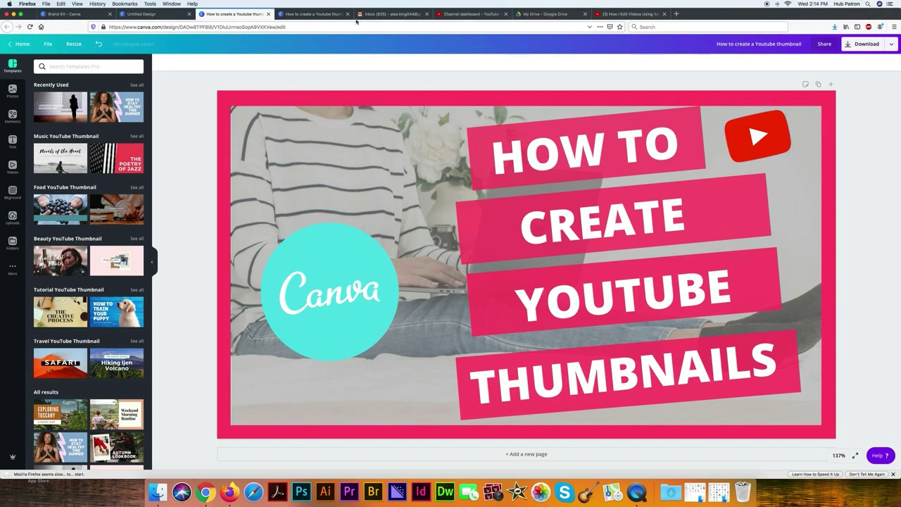
- Return to the untitled thumbnail design and undo the white banner, the grey overlay and the laptop photo
left_click(324, 14)
key("super+2")
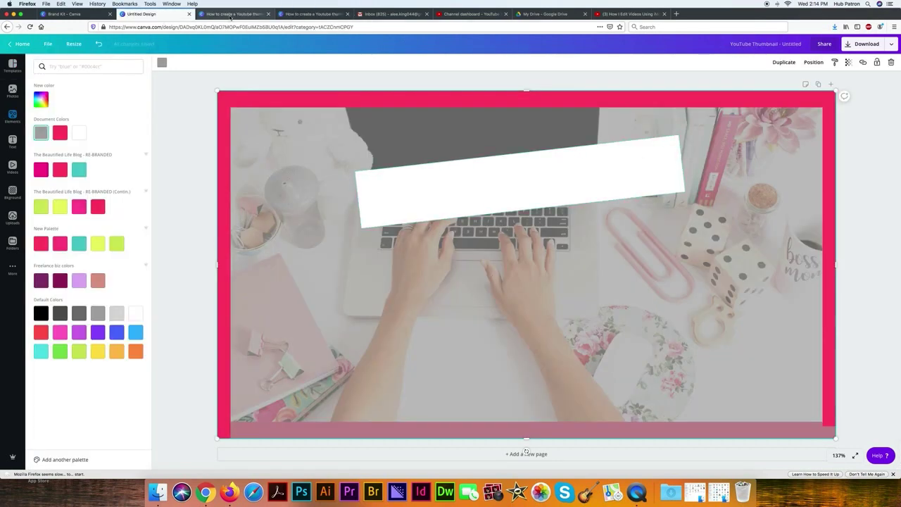
left_click(98, 45)
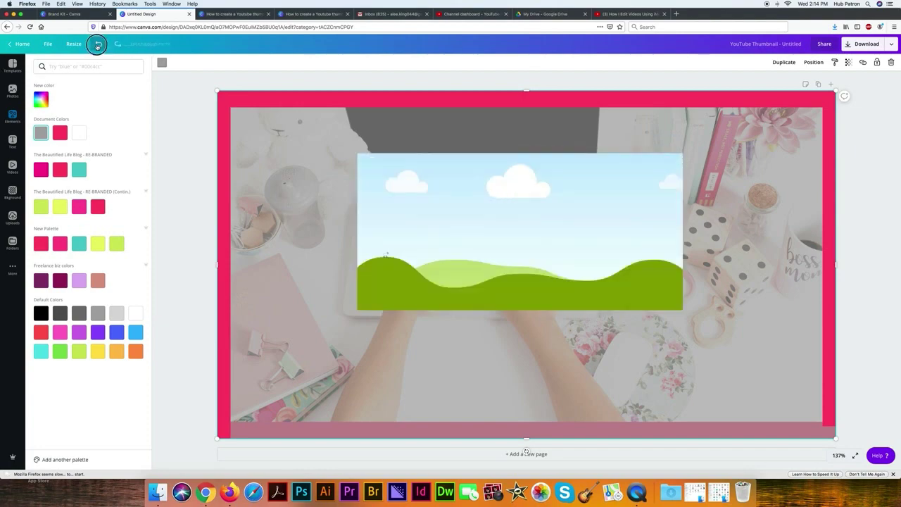
left_click(98, 45)
left_click(98, 45)
left_click(98, 45)
left_click(98, 45)
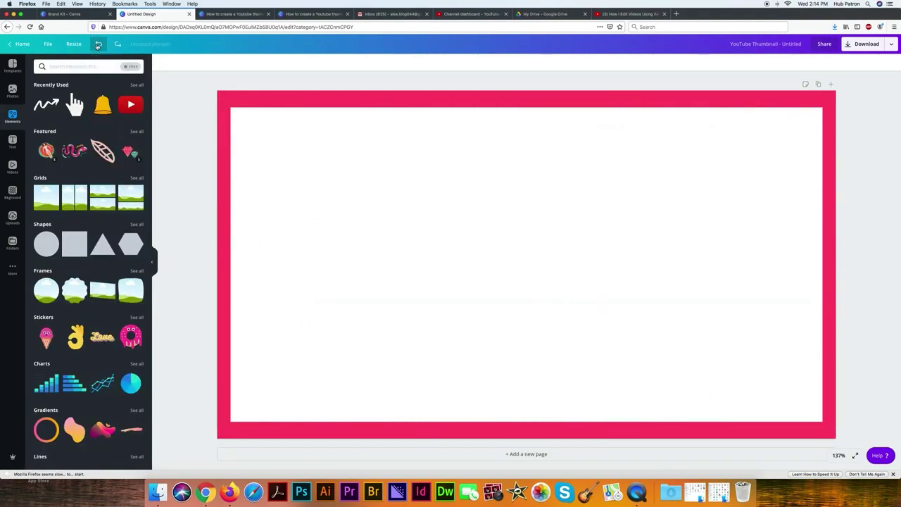
- Undo the red-pink border strips and the earlier grid and background changes on the untitled thumbnail
left_click(98, 45)
left_click(97, 45)
left_click(98, 45)
left_click(97, 45)
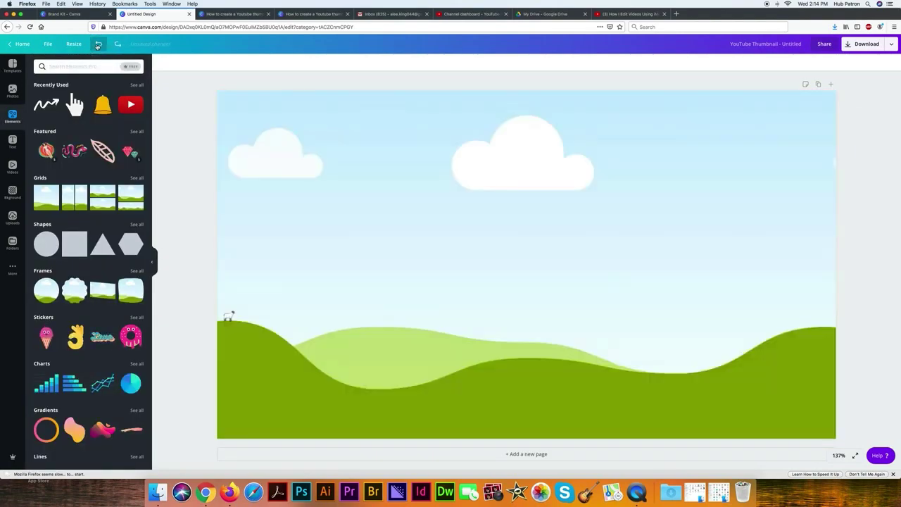
left_click(97, 45)
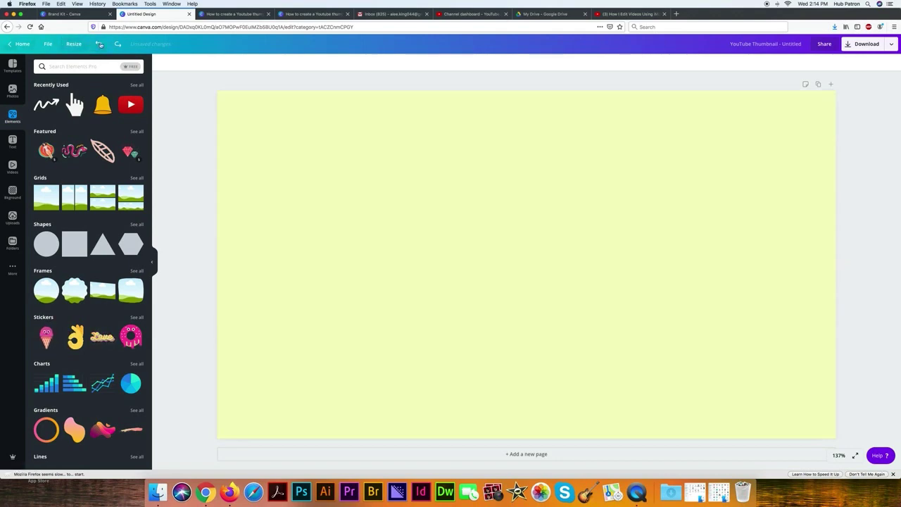
left_click(99, 44)
left_click(99, 44)
left_click(100, 44)
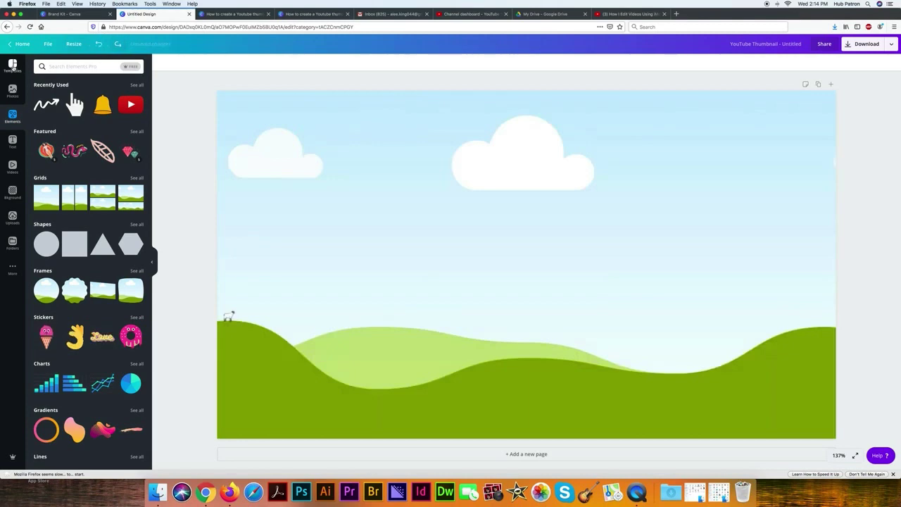
- Apply the recently used "Understanding Modern Art" template and delete its gallery background photo
left_click(12, 65)
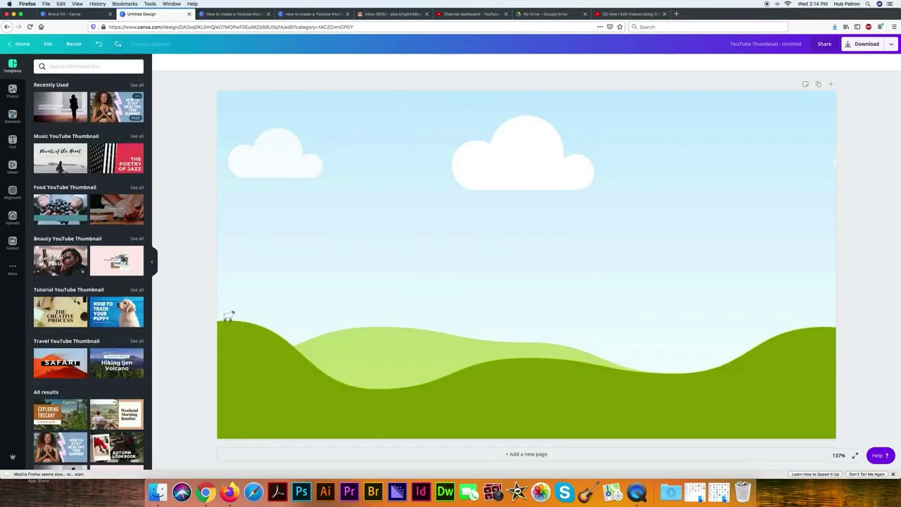
left_click(64, 107)
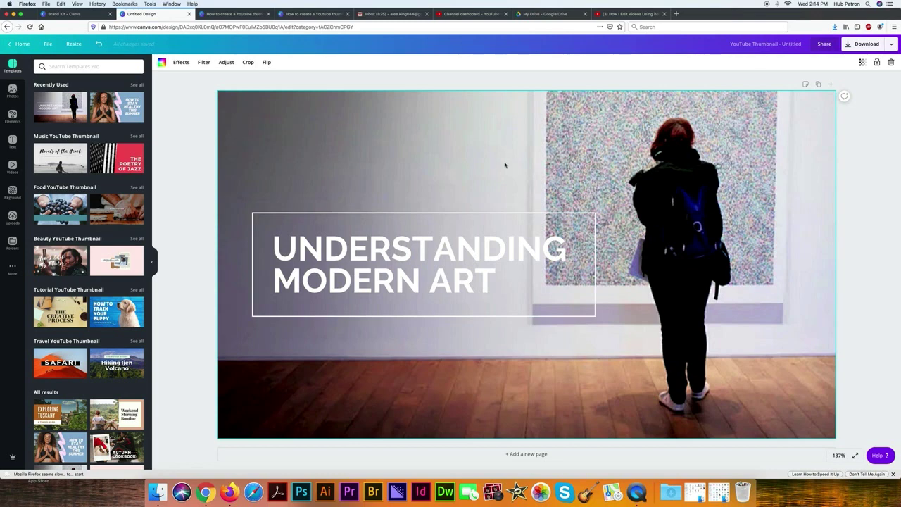
key("Delete")
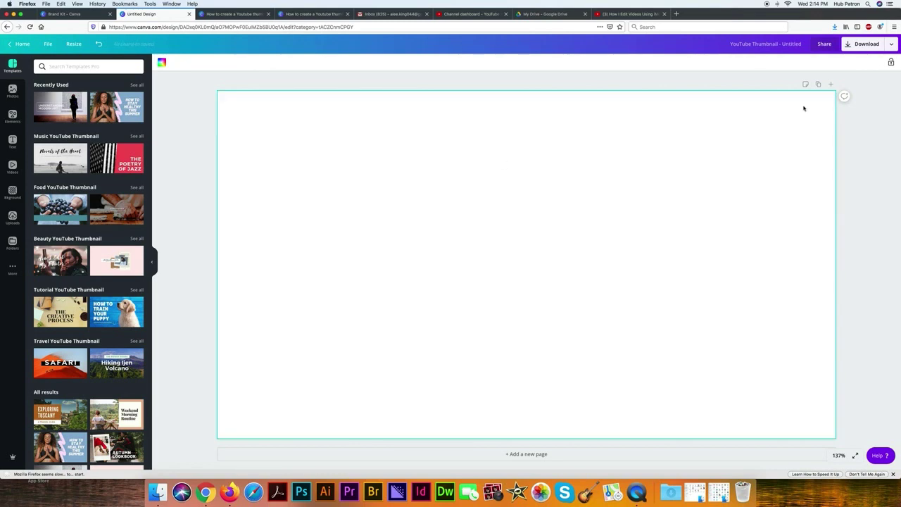
- Recolour the "UNDERSTANDING MODERN ART" headline with the red-pink from the re-branded (Contin.) palette
left_click_drag(82, 103, 362, 237)
left_click(251, 62)
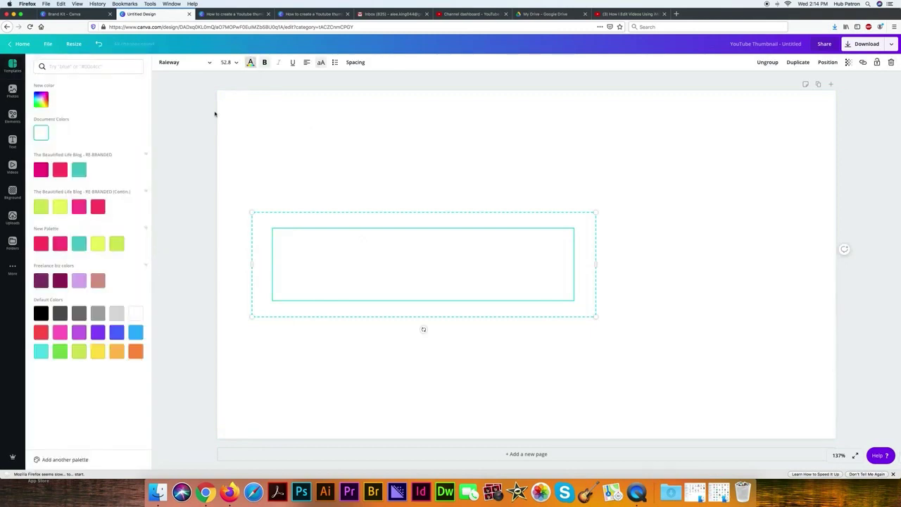
left_click(98, 206)
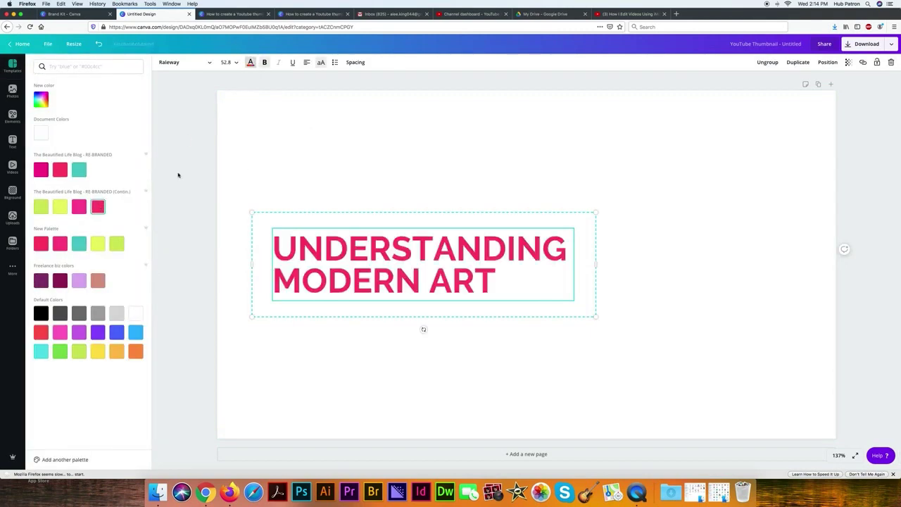
left_click(178, 174)
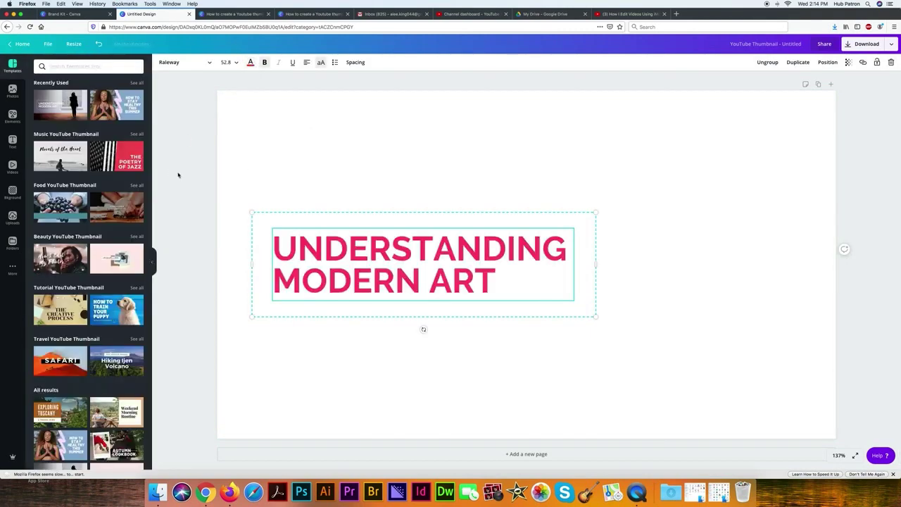
- Add the uploaded photo of hands typing on a laptop and enlarge it to cover the whole canvas
left_click(12, 218)
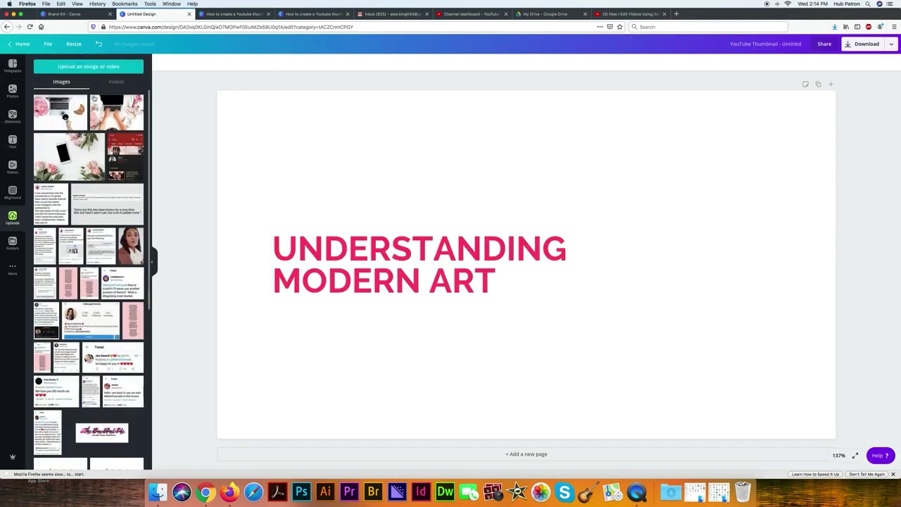
left_click(106, 111)
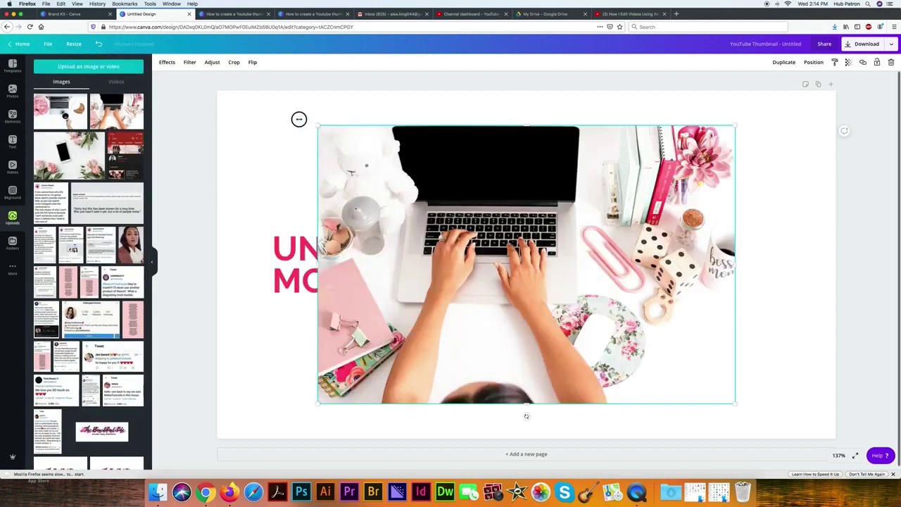
left_click_drag(298, 119, 215, 67)
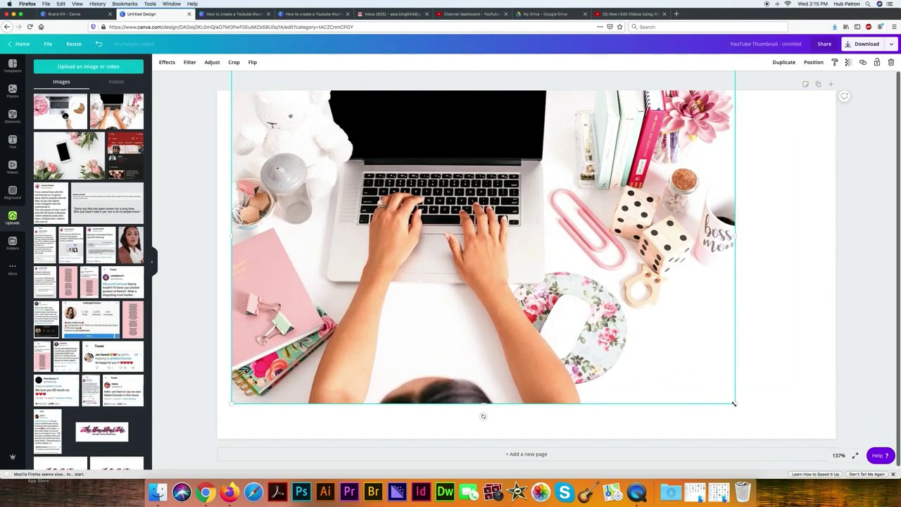
left_click_drag(734, 403, 848, 471)
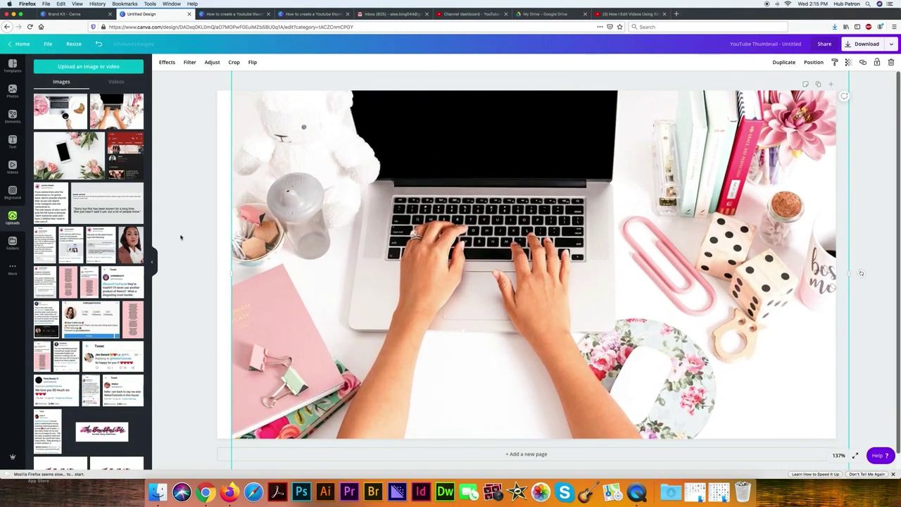
mouse_move(220, 268)
left_mouse_down()
mouse_move(228, 272)
mouse_move(204, 270)
left_mouse_up()
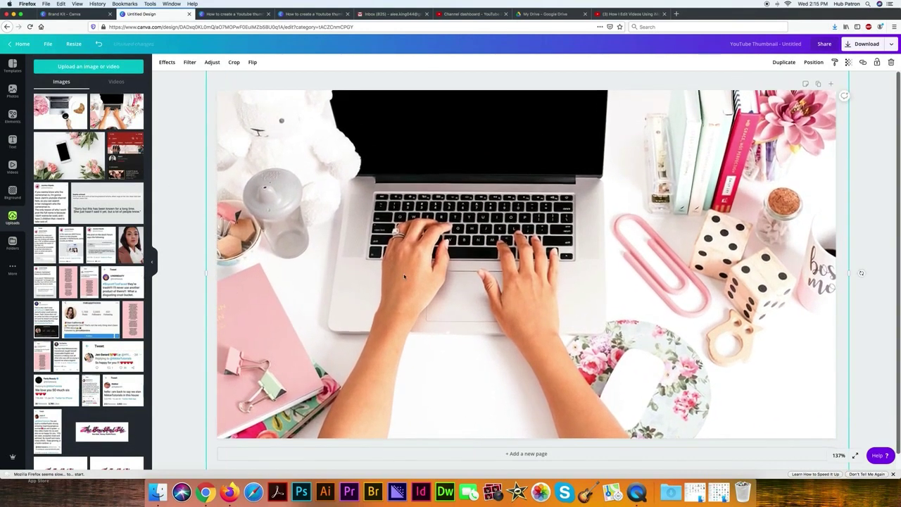
left_click_drag(317, 276, 323, 276)
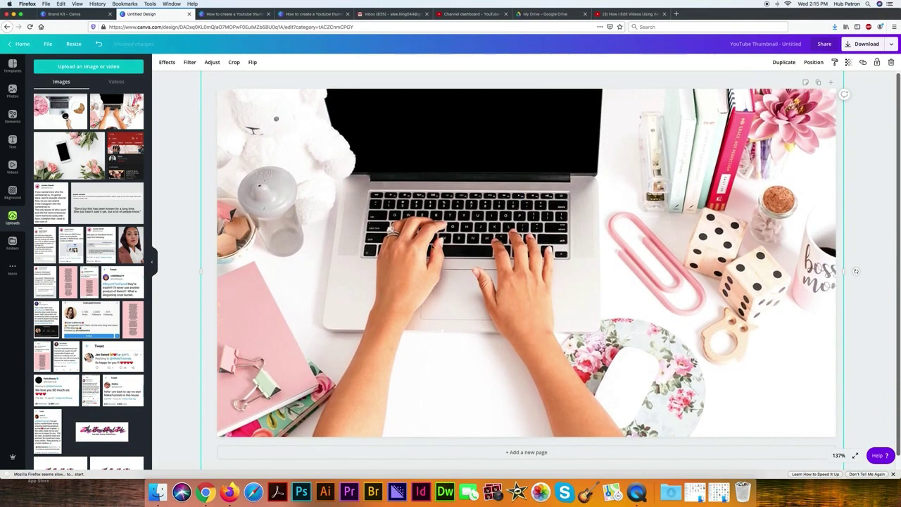
- Send the laptop photo backward behind the headline and its white outline frame
left_click(817, 63)
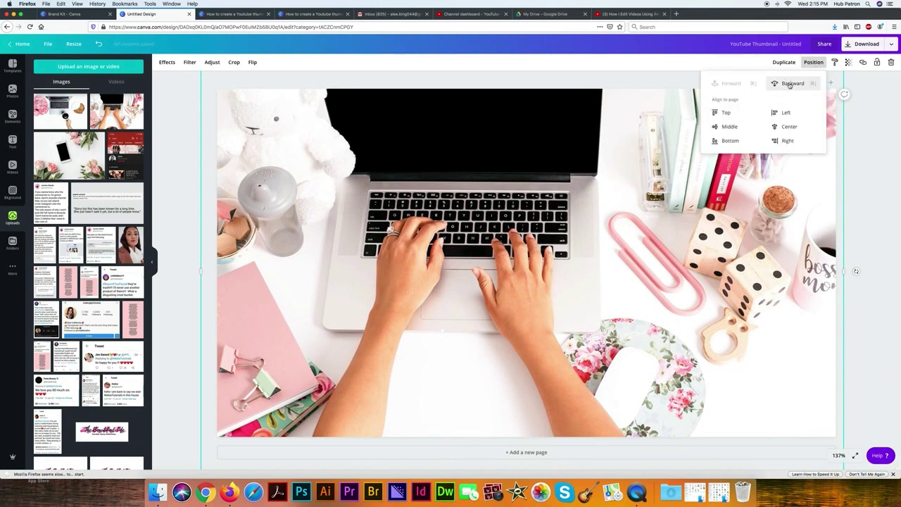
left_click(789, 85)
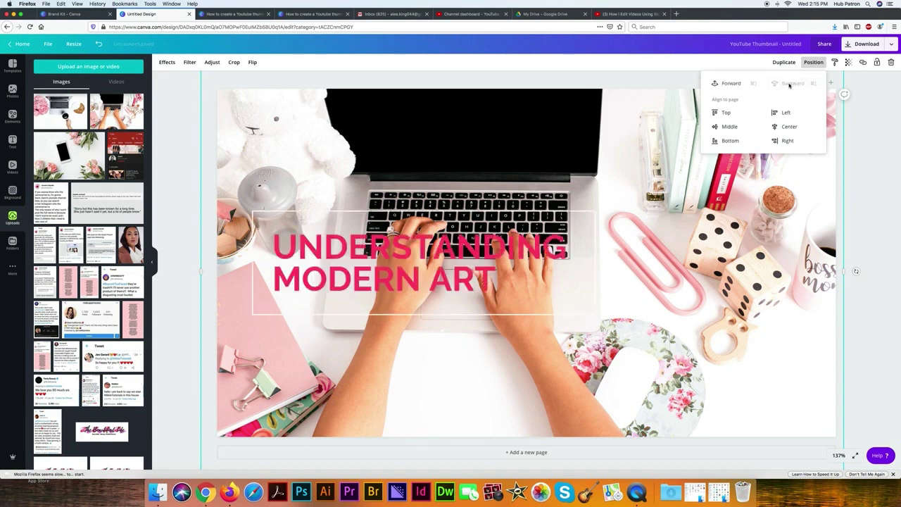
left_click(377, 193)
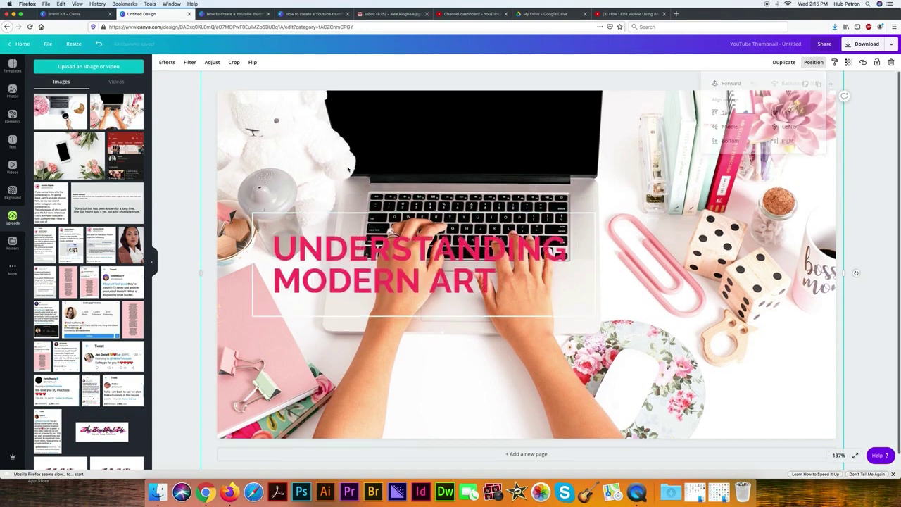
left_click(183, 154)
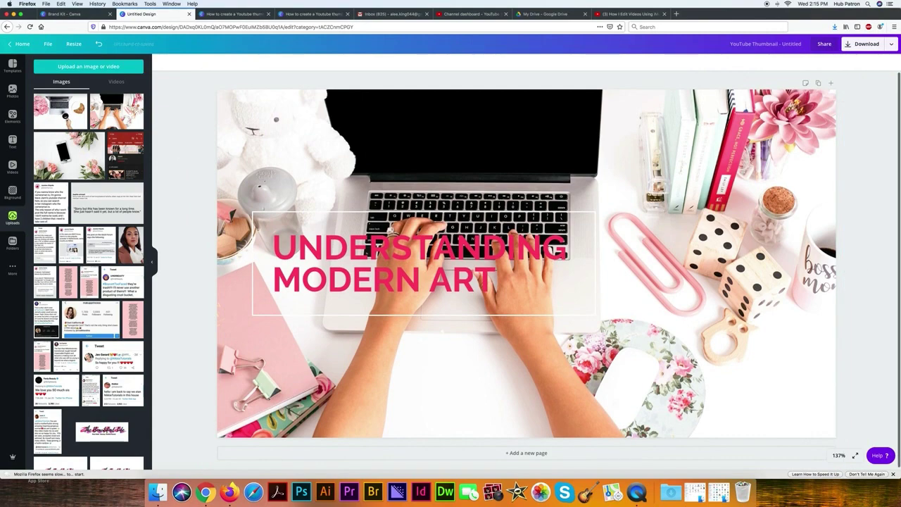
- Add a single-frame grid, shrink it to a wide banner across the middle and place the headline with its frame on it
left_click(12, 116)
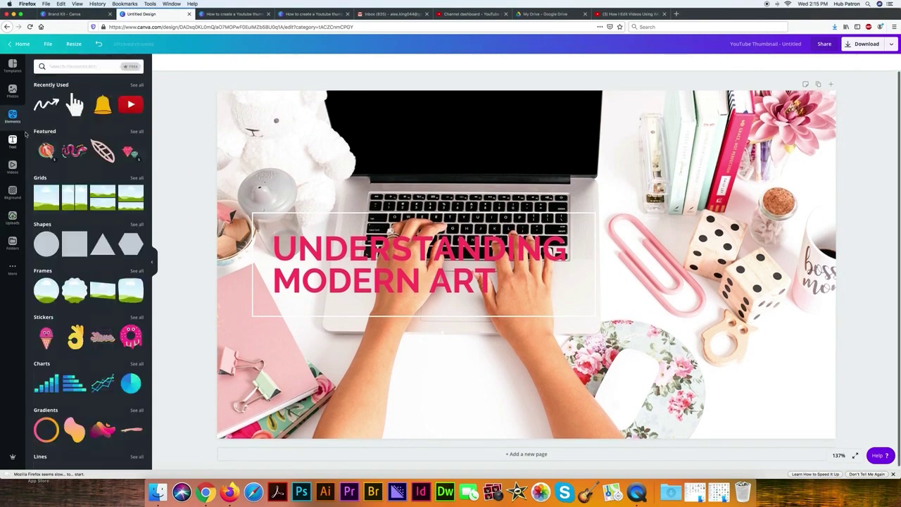
left_click(46, 201)
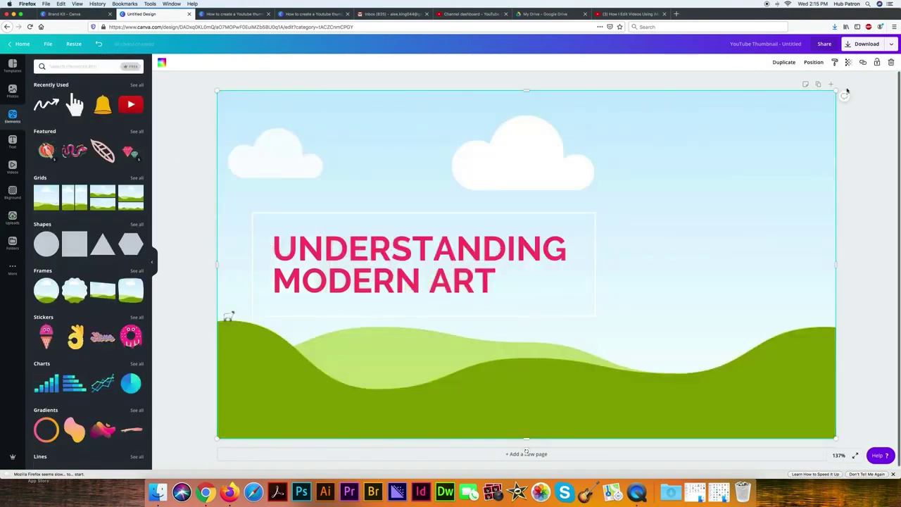
left_click_drag(836, 88, 665, 258)
left_click_drag(664, 437, 671, 346)
mouse_move(454, 255)
left_mouse_down()
mouse_move(458, 282)
mouse_move(457, 245)
left_mouse_up()
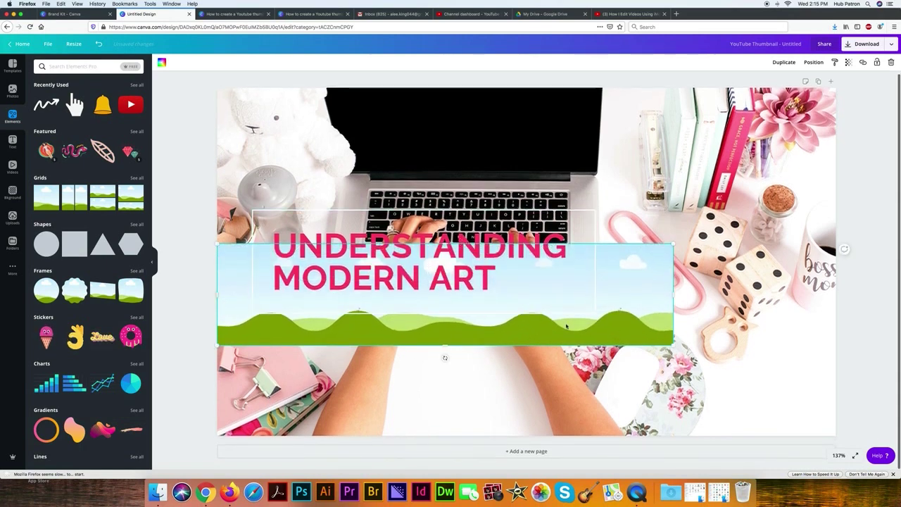
left_click_drag(526, 305, 625, 271)
left_click_drag(461, 272, 564, 272)
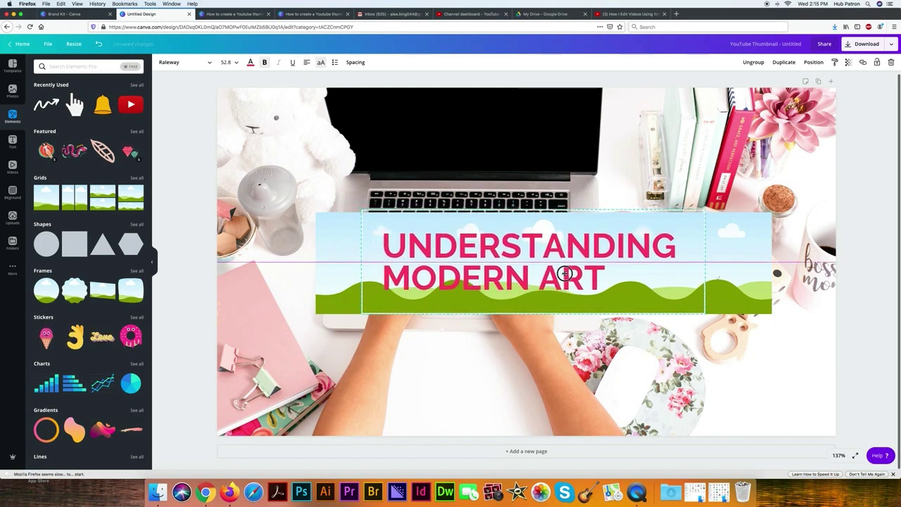
- Colour the banner behind the headline dark purple from the Freelance biz colors palette
left_click(338, 267)
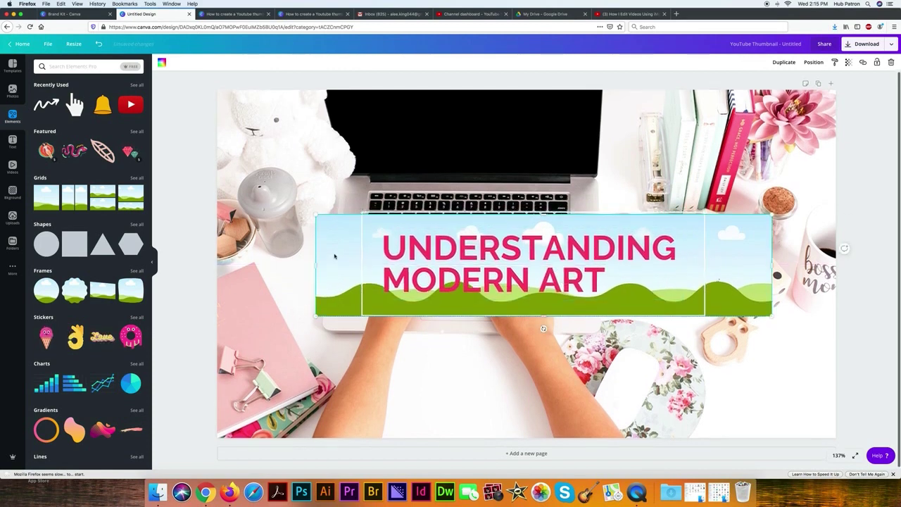
left_click(161, 64)
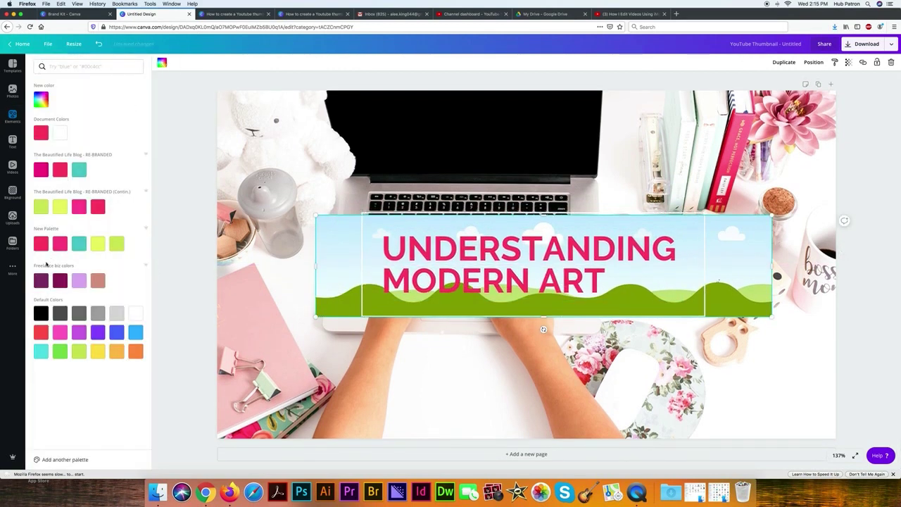
left_click(42, 280)
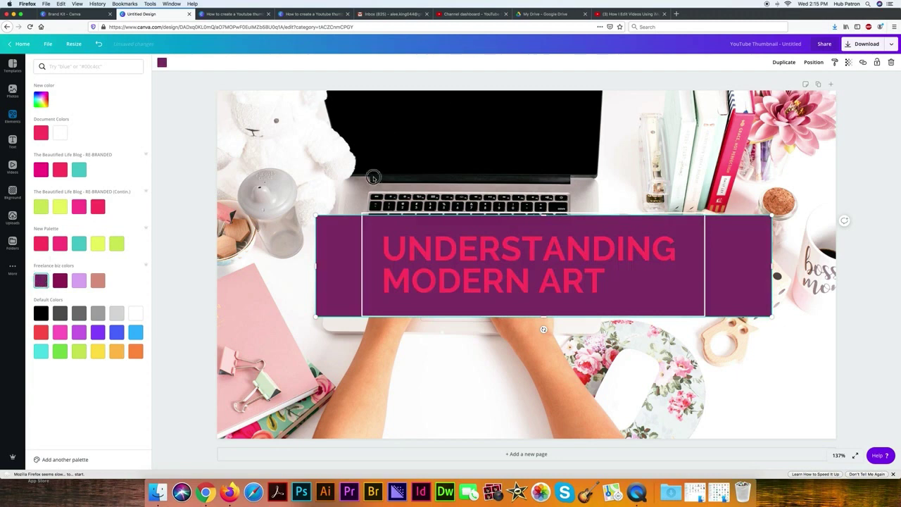
left_click(634, 188)
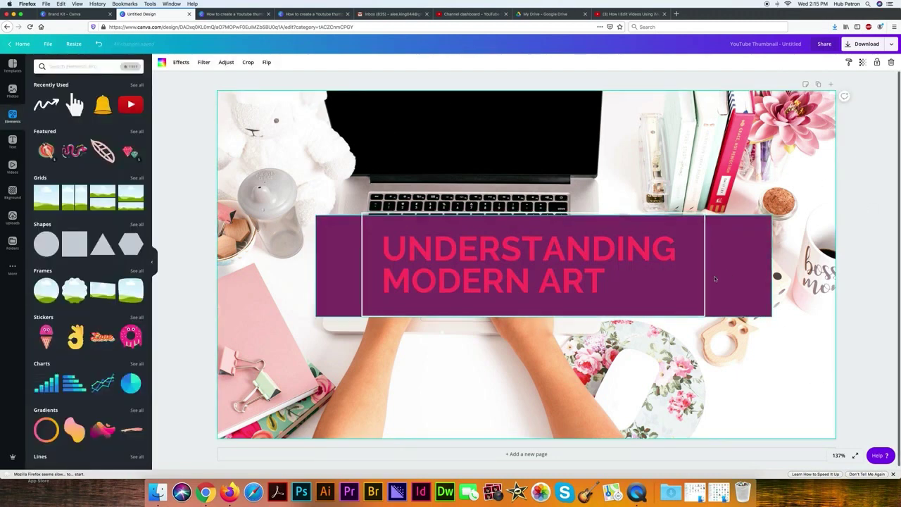
- Undo the purple banner, the headline changes and the laptop photo's layering and position
left_click(100, 44)
left_click(99, 44)
left_click(100, 45)
left_click(100, 44)
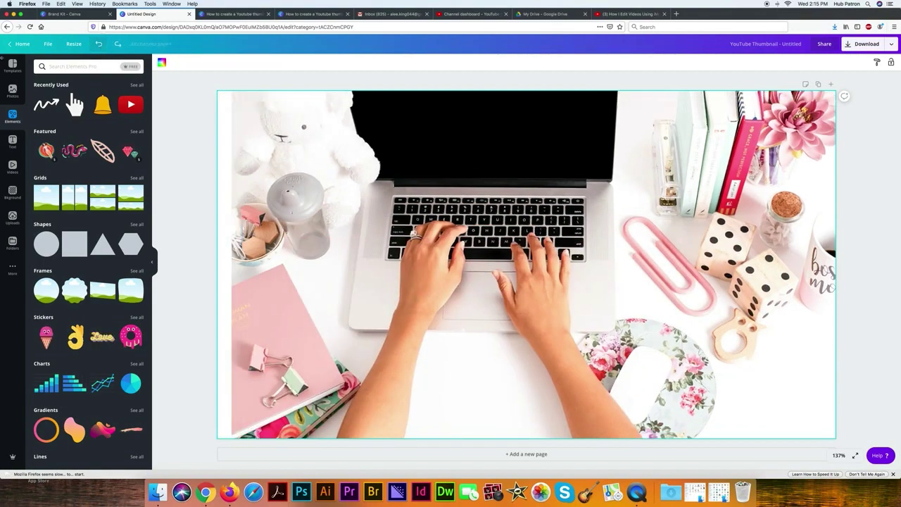
- Apply the "How to stay healthy this summer" template and delete its photo of the woman
left_click(12, 65)
left_click(127, 104)
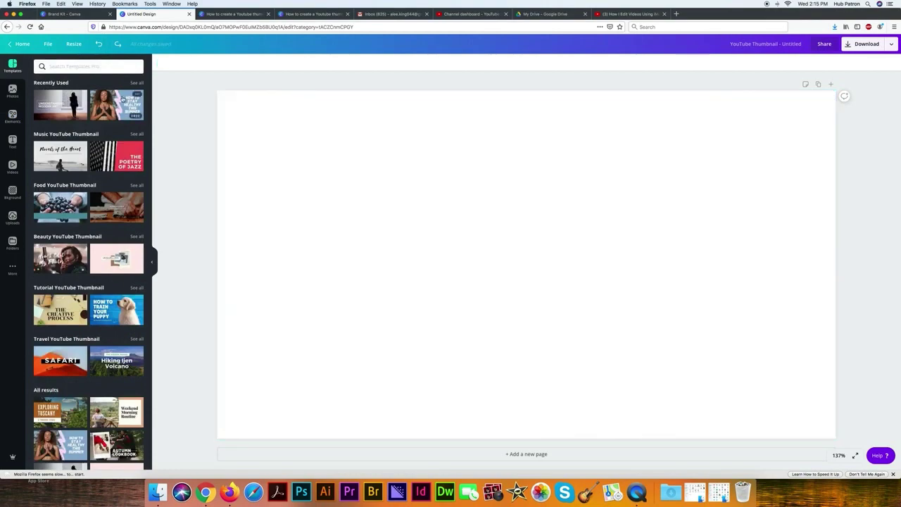
left_click(416, 174)
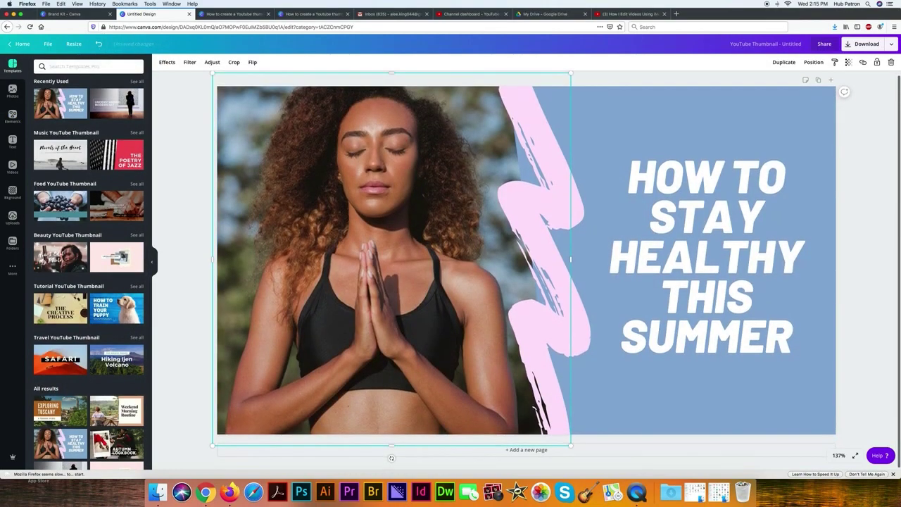
left_click(891, 62)
- Open the colour choices for the pink brush stroke and close them without picking one
left_click(560, 110)
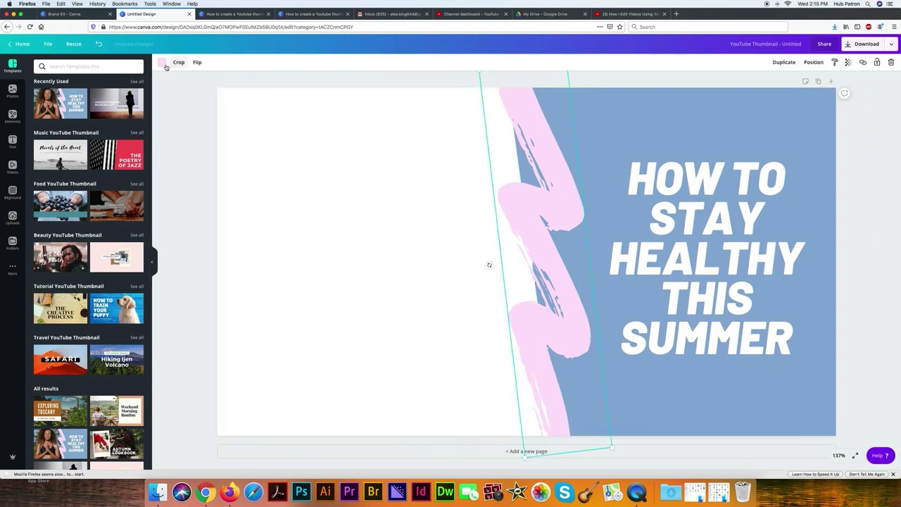
left_click(162, 62)
left_click(162, 62)
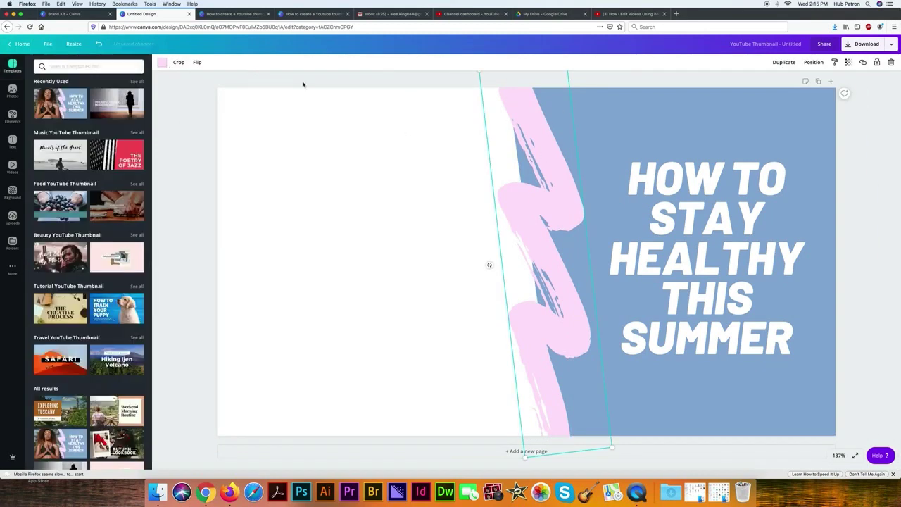
- Replace the headline with "HOW TO CREATE A YOUTUBE THUMBNAIL" and widen its text box to about 521 so THUMBNAIL fits on one line
left_click(742, 215)
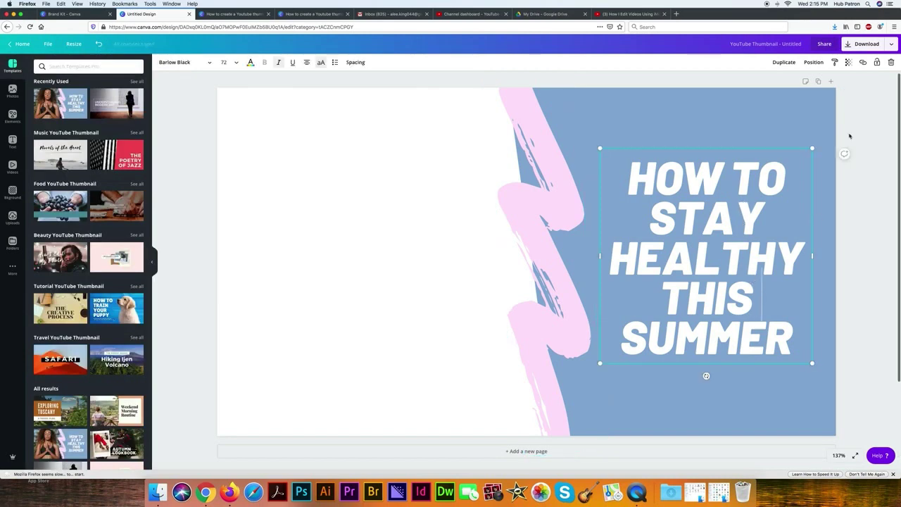
double_click(713, 221)
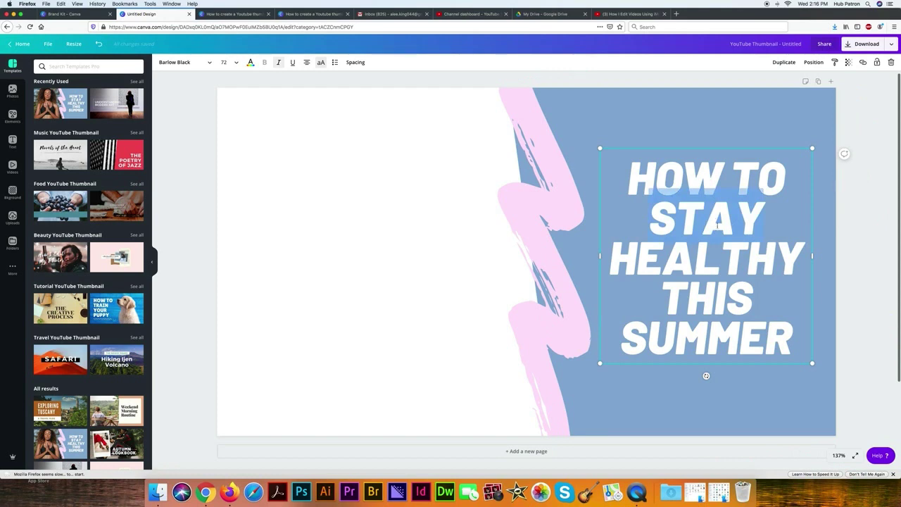
double_click(711, 258)
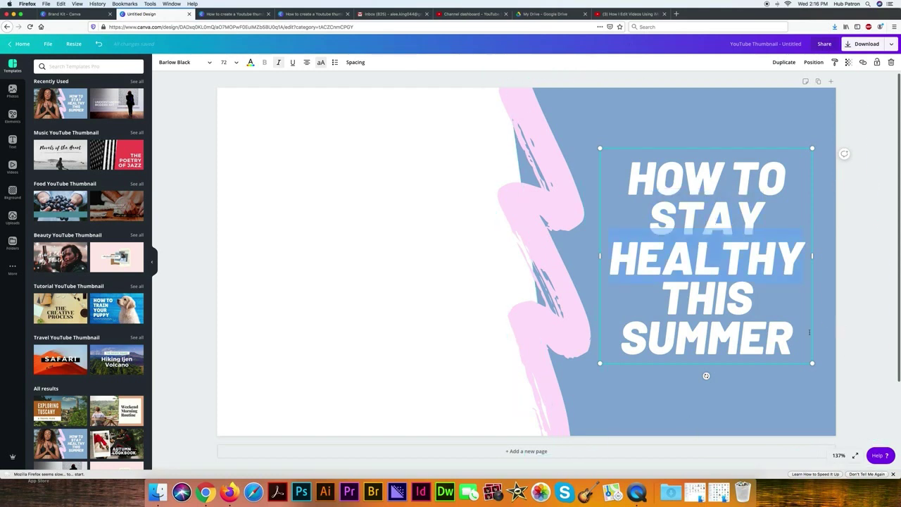
mouse_move(775, 331)
left_mouse_down()
mouse_move(732, 302)
mouse_move(632, 171)
left_mouse_up()
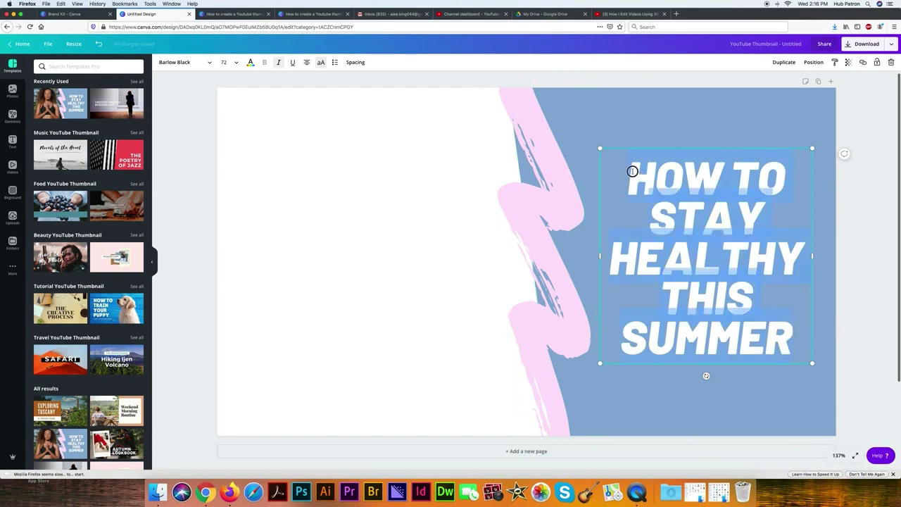
key("BackSpace")
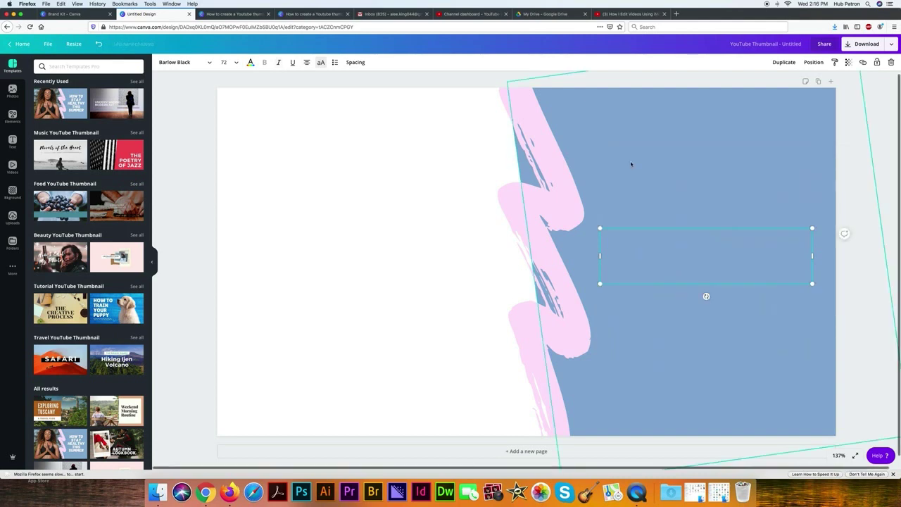
type("HOW TO R")
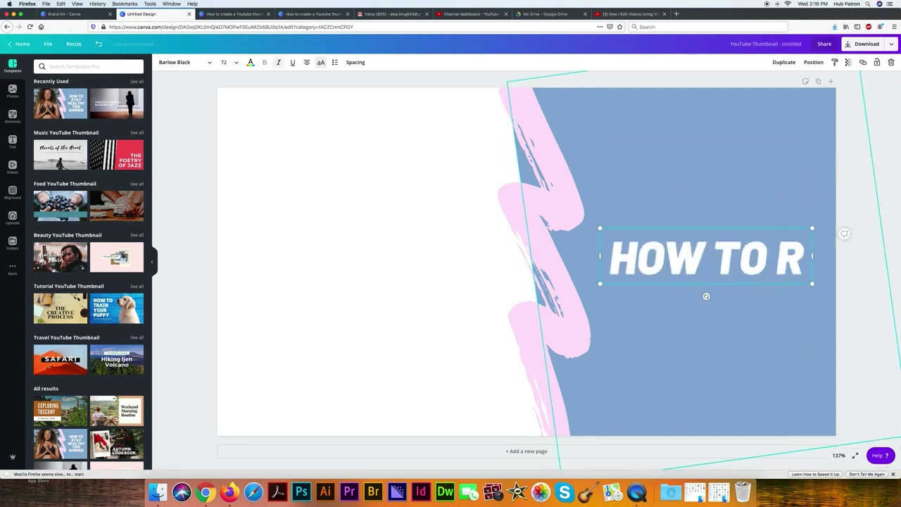
key("BackSpace")
type("CRA")
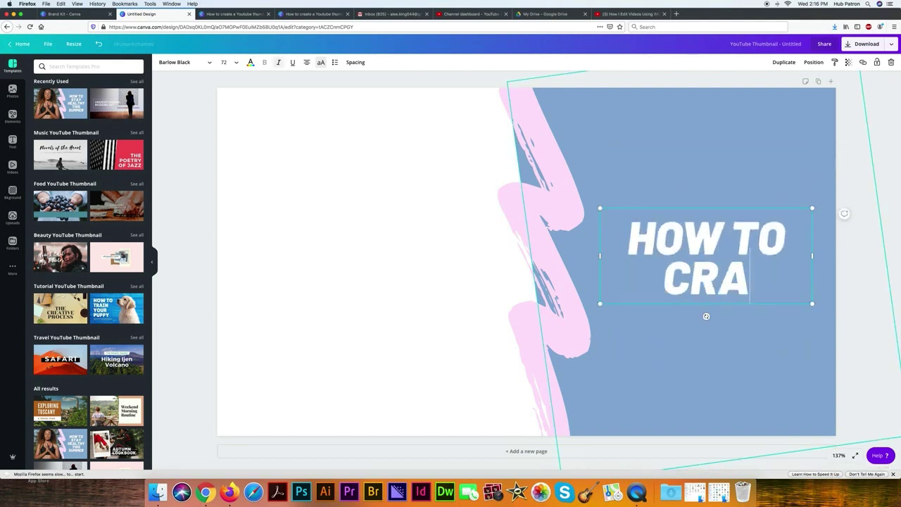
key("BackSpace")
type("EATE")
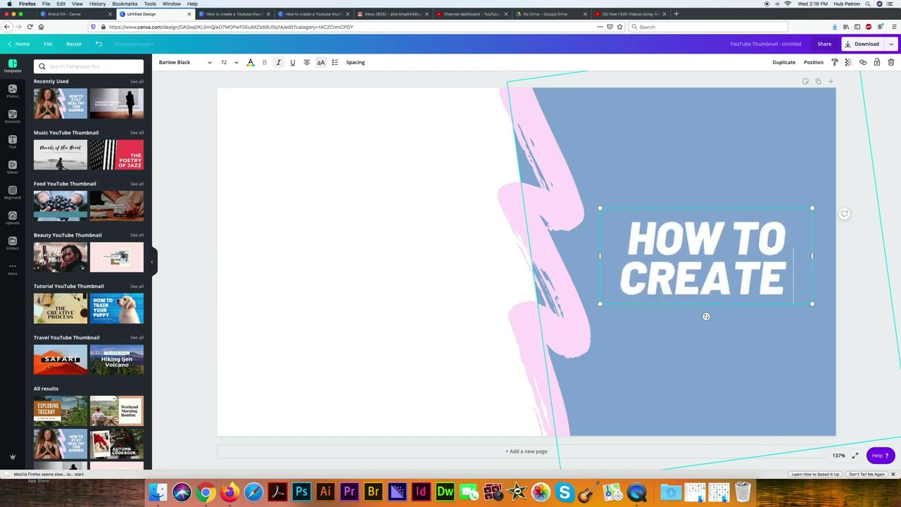
type(" A Y")
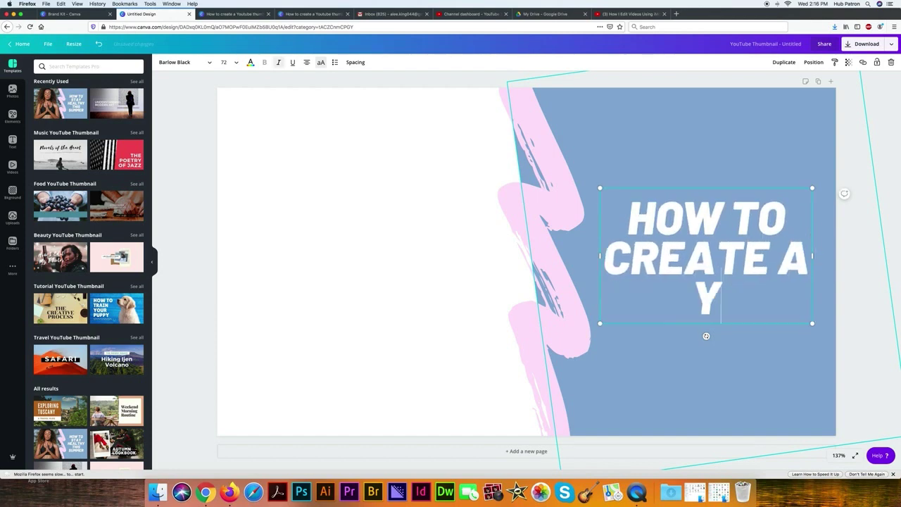
type("OUTUBE THU")
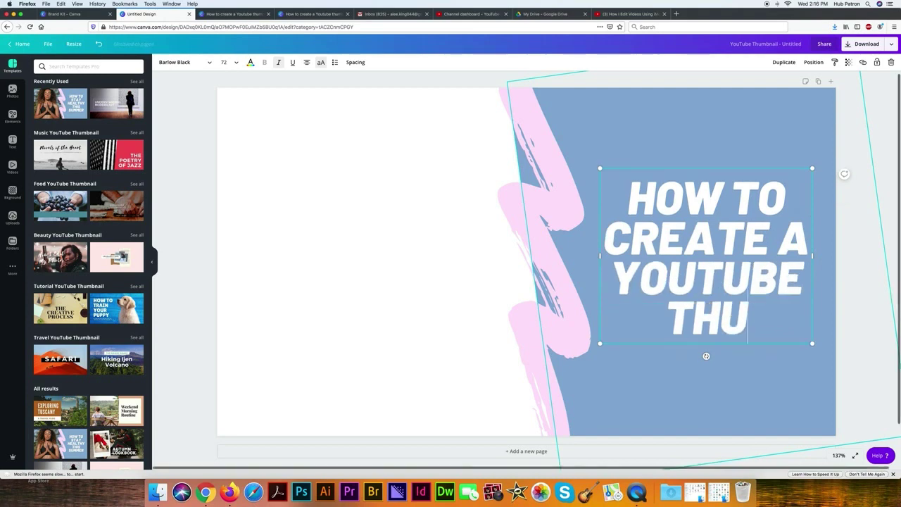
type("MBNAIK")
key("BackSpace")
key("BackSpace")
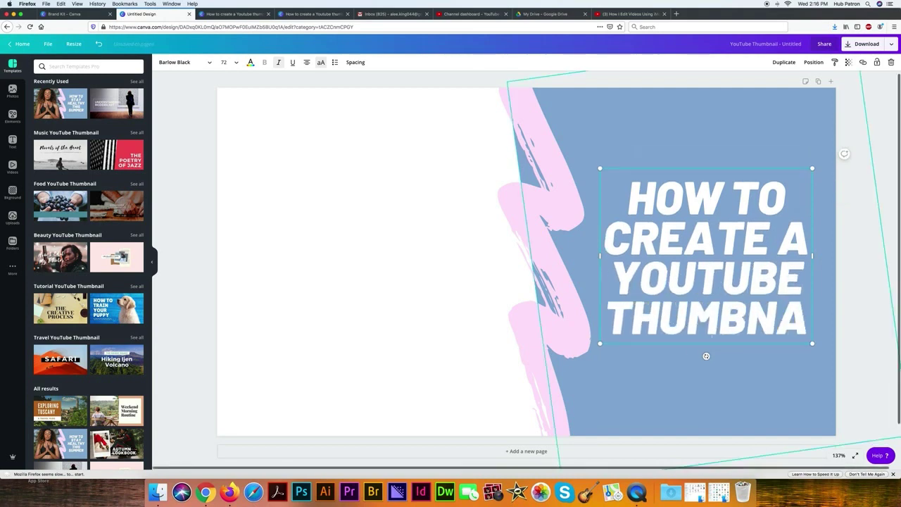
key("BackSpace")
type("AIL")
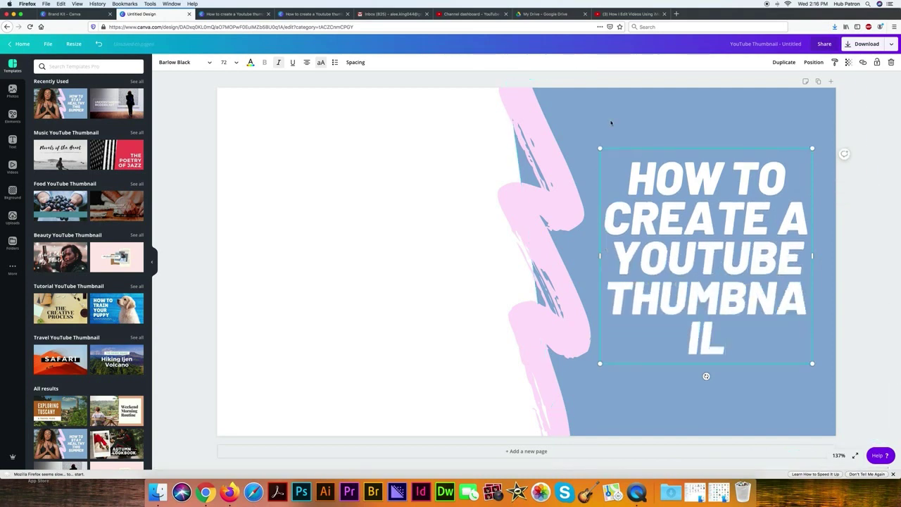
left_click_drag(598, 259, 578, 257)
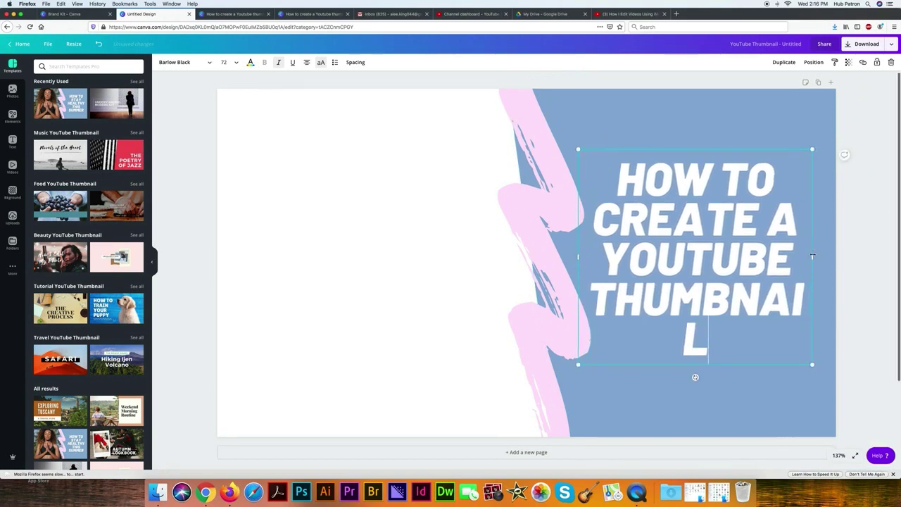
left_click_drag(813, 257, 831, 257)
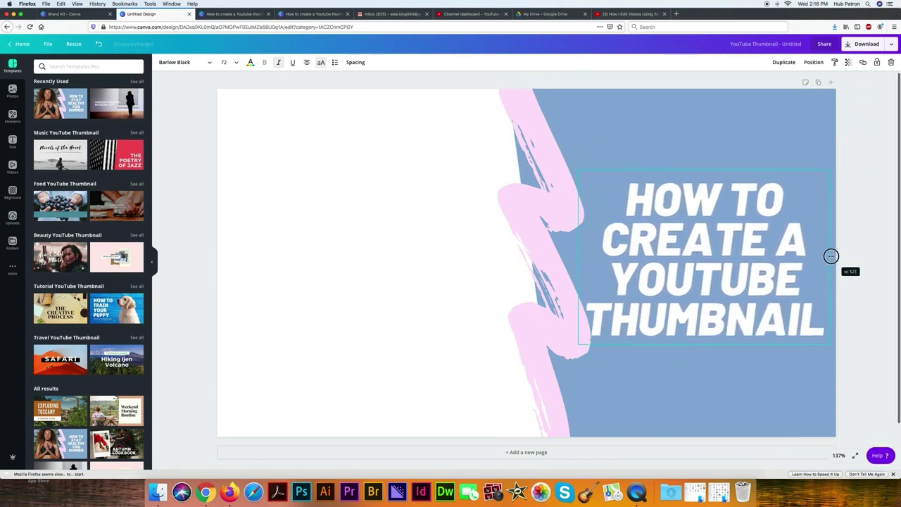
- Recolour the blue shape behind the headline with the lime yellow from The Beautified Life Blog - RE-BRANDED (Contin.) palette
left_click(705, 357)
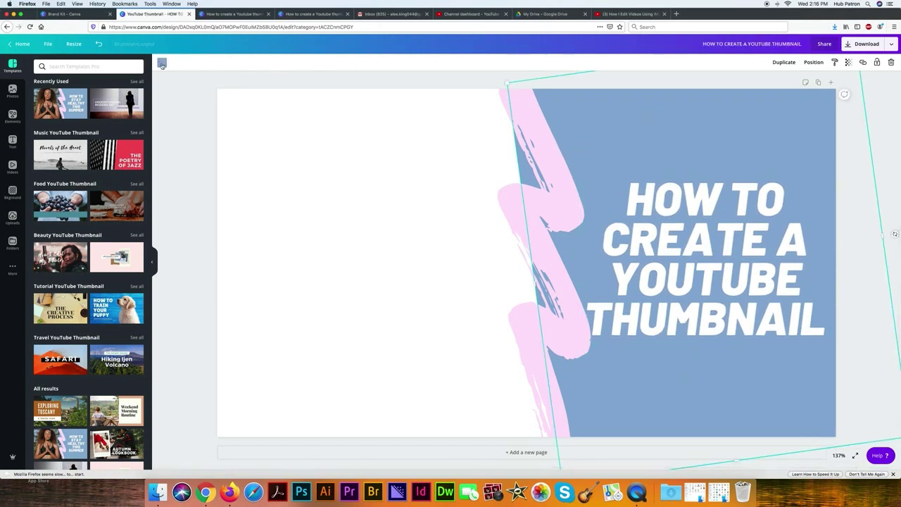
left_click(162, 64)
left_click(55, 209)
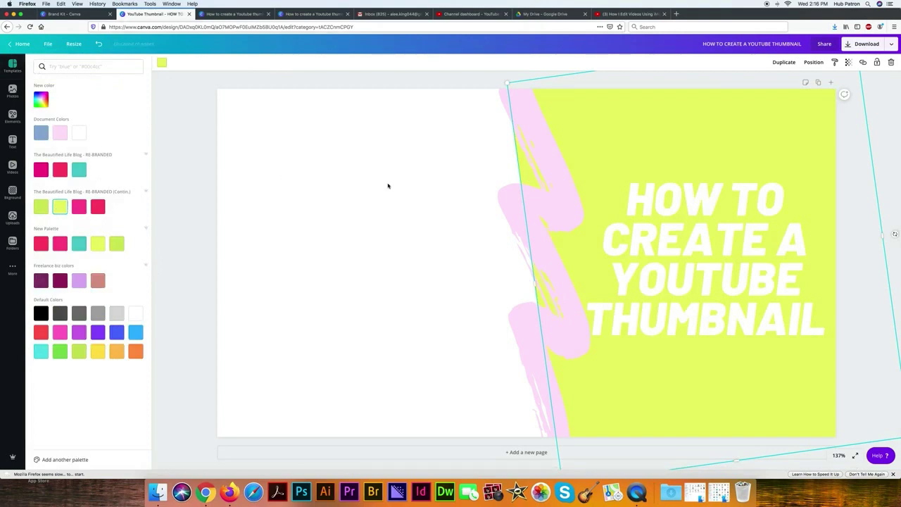
left_click(407, 184)
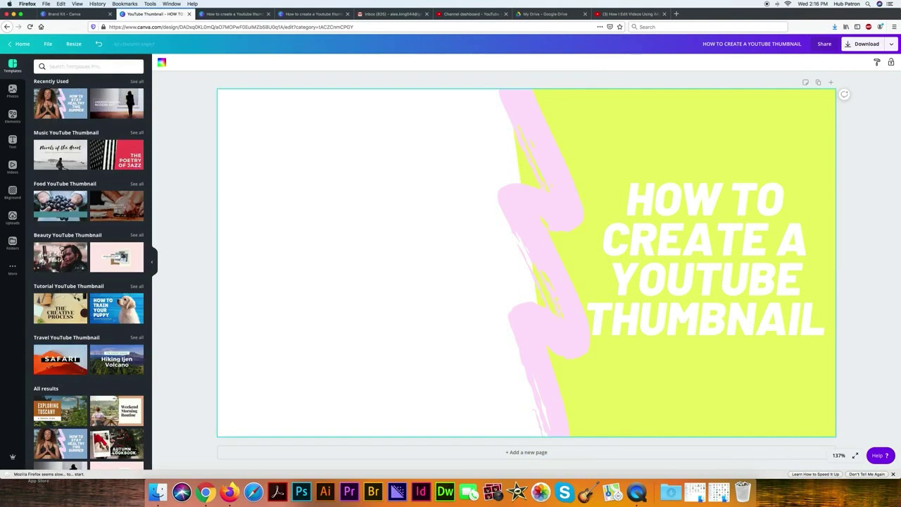
- Try the dark portrait template from the Beauty YouTube Thumbnail category and replace it with that category's pink photo-collage template
left_click(59, 255)
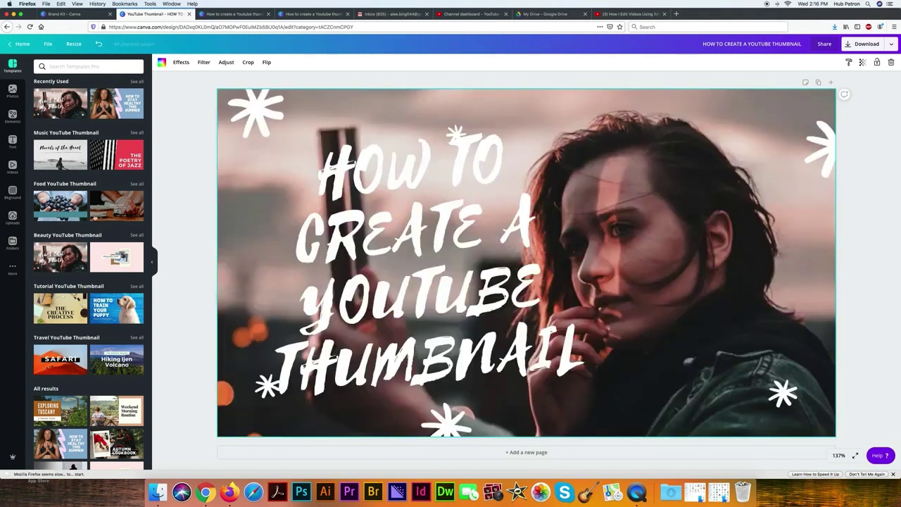
left_click(115, 257)
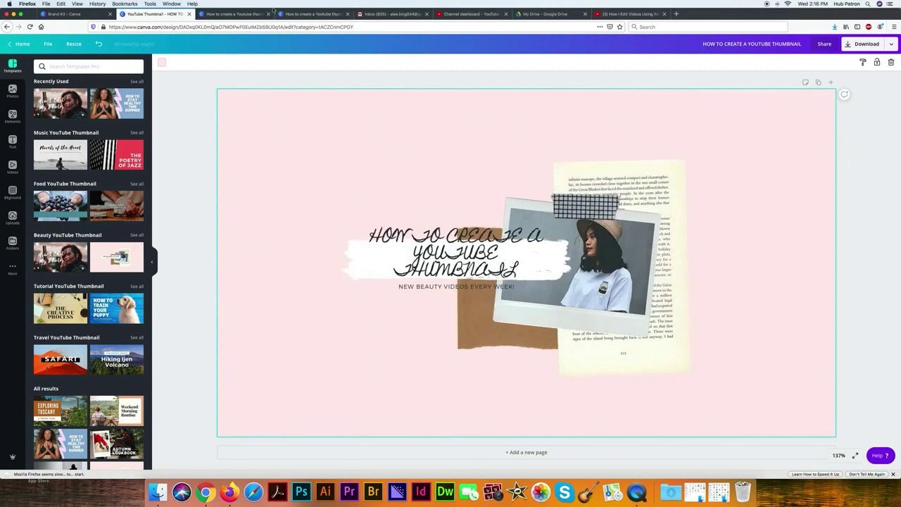
- View the finished "How to create a Youtube thumbnail" design and go from the Brand Kit page to the Canva home page
left_click(236, 13)
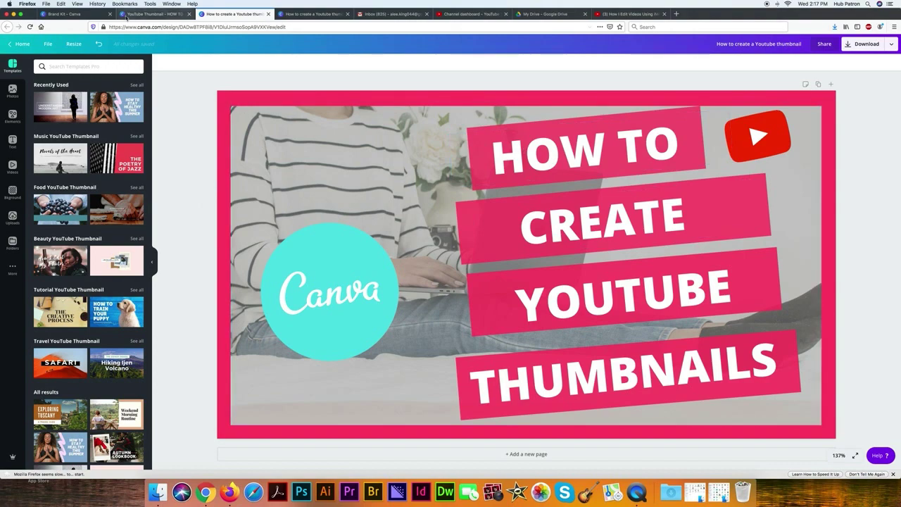
left_click(82, 14)
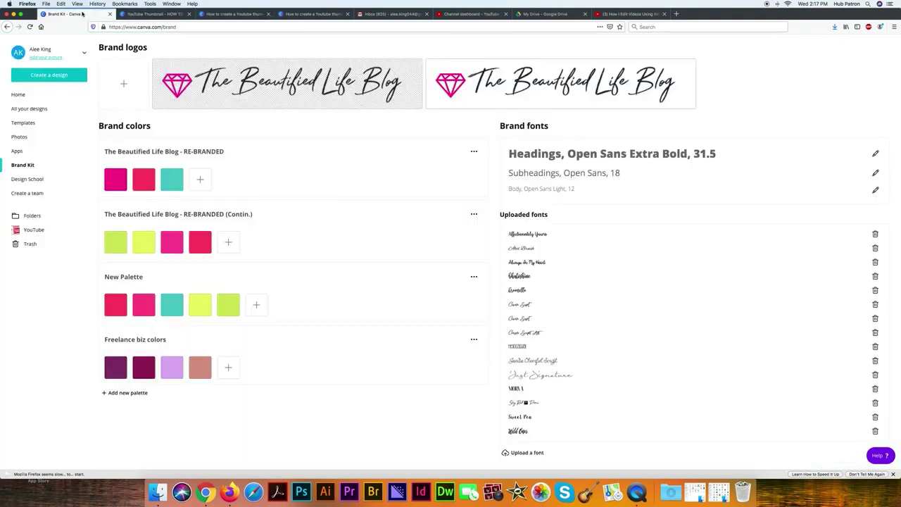
left_click(19, 95)
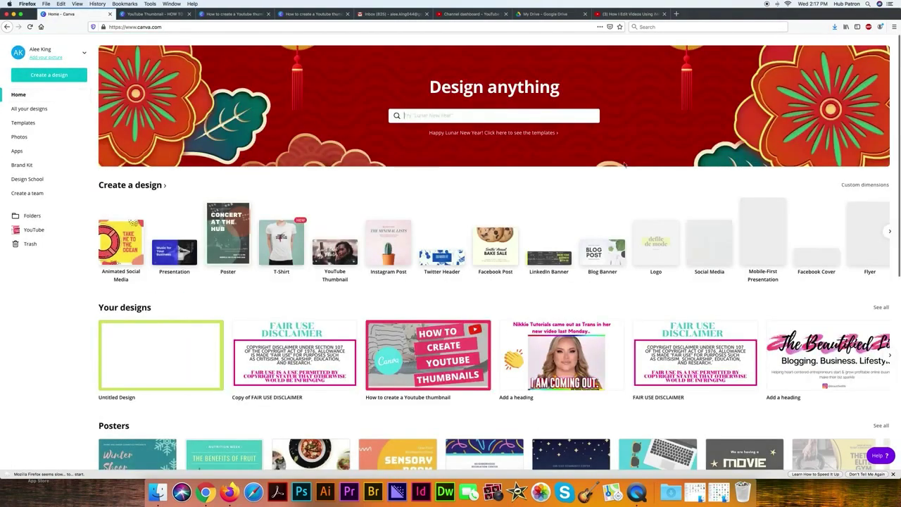